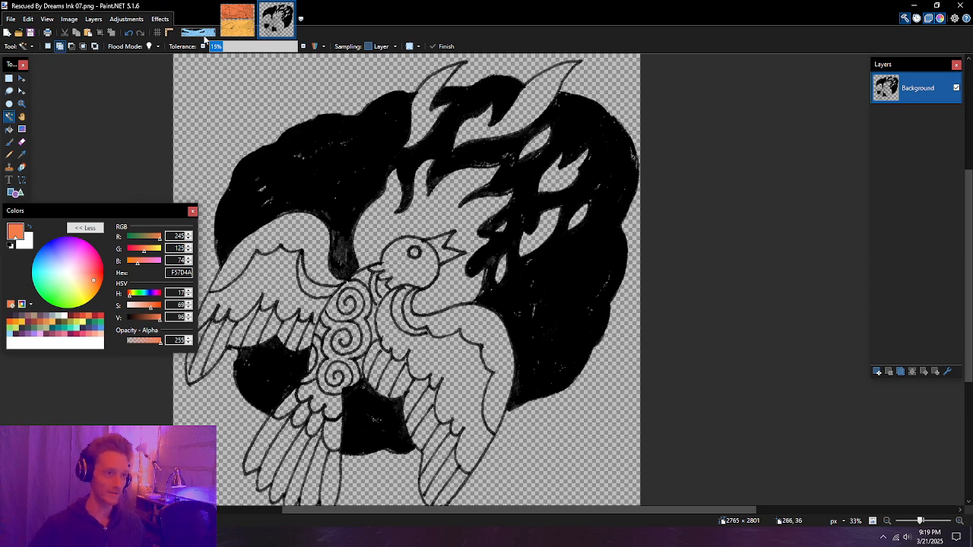
Step: Review the already colored Rescued By Dreams Ink 06 and Ink 08 images as examples
left_click(199, 23)
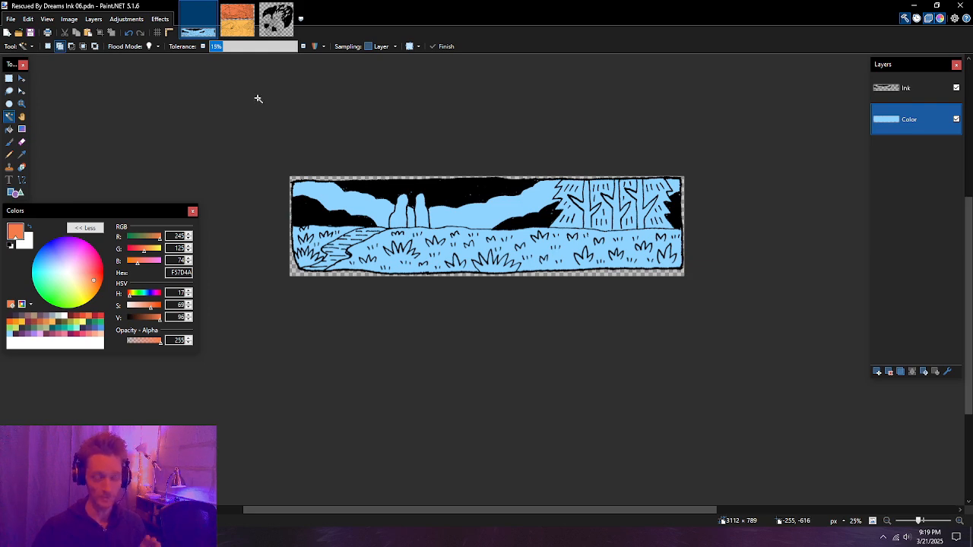
scroll(251, 96, "up", 1)
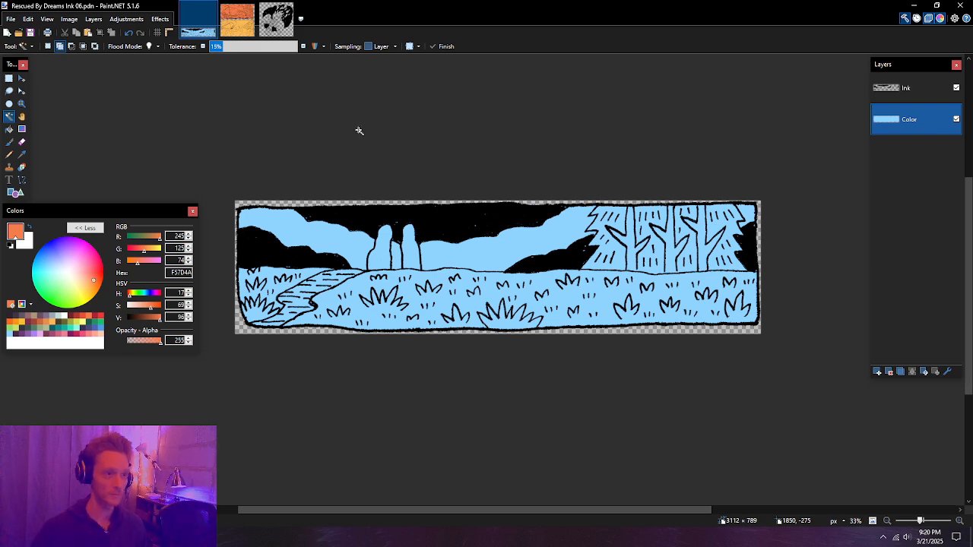
left_click(237, 29)
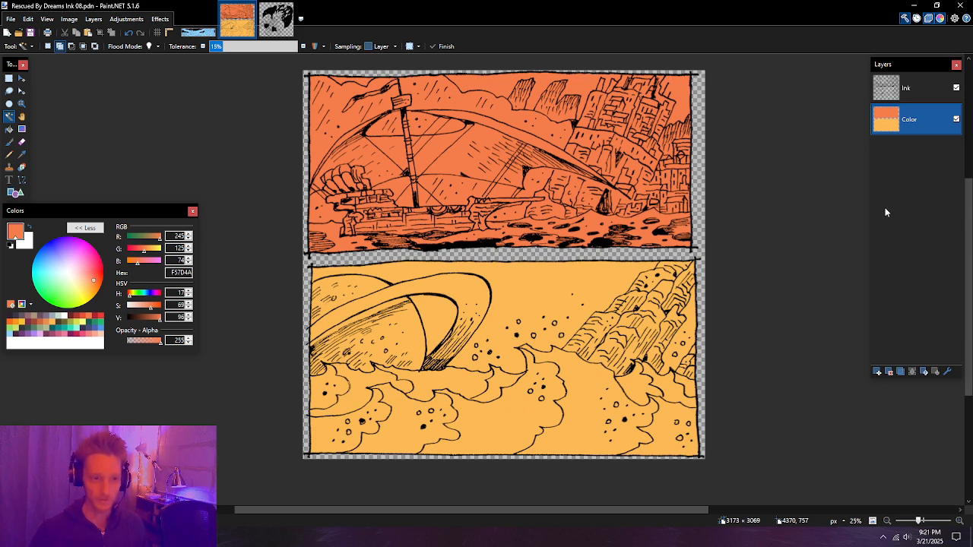
scroll(561, 215, "up", 4)
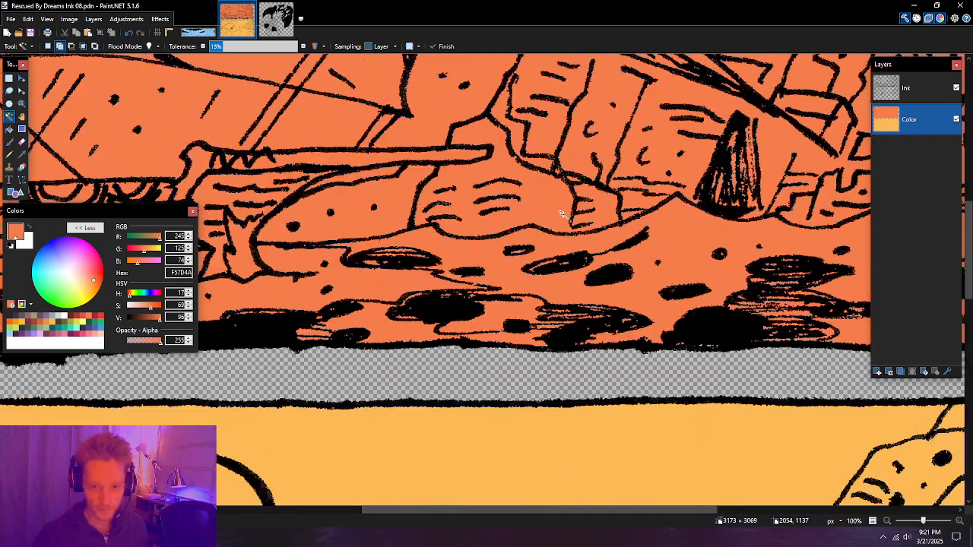
scroll(561, 215, "down", 4)
scroll(481, 268, "up", 1)
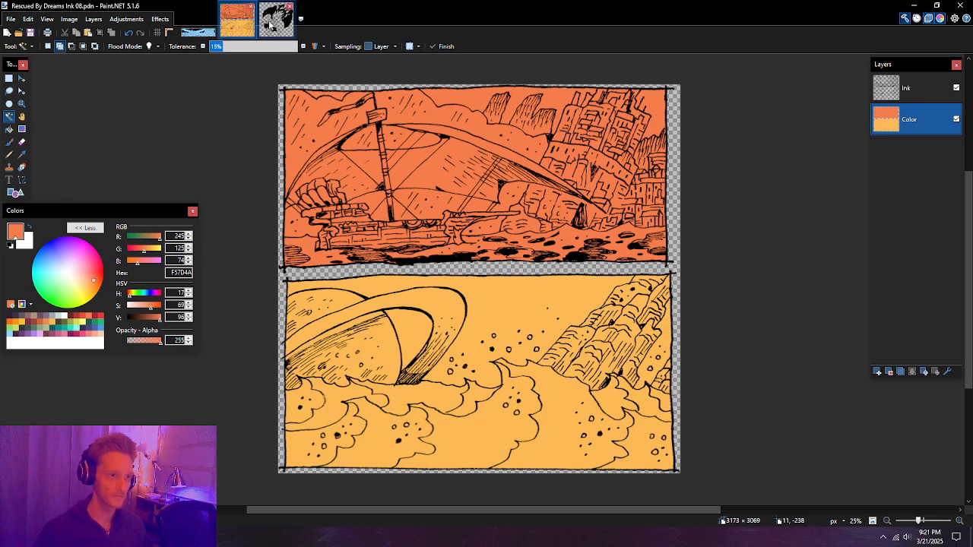
Step: Return to the Rescued By Dreams Ink 07 bird drawing and inspect its line art
left_click(278, 30)
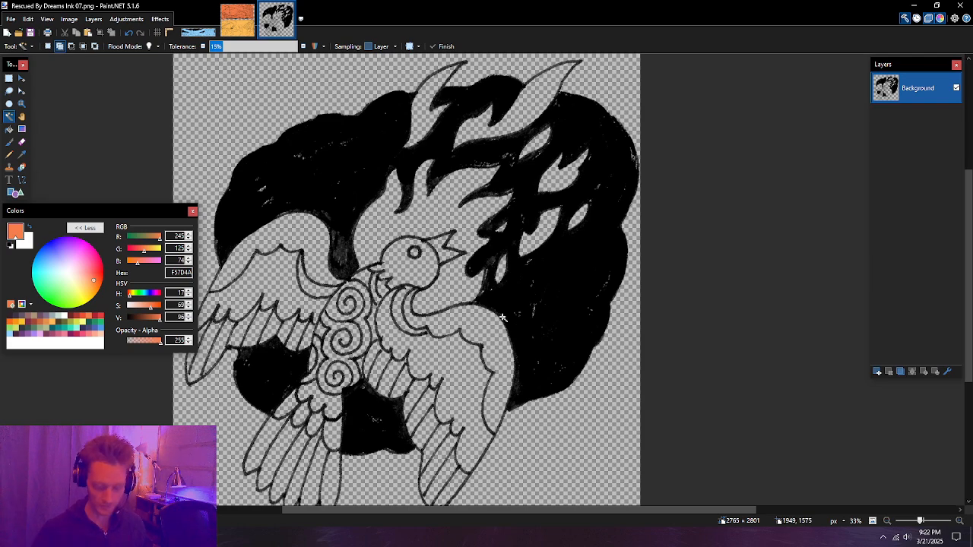
scroll(501, 318, "up", 2)
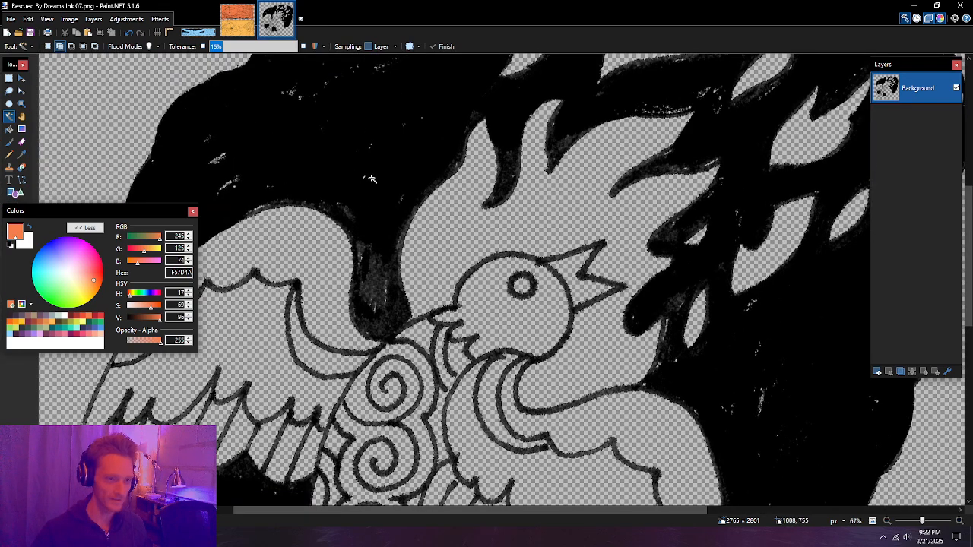
scroll(459, 184, "down", 5)
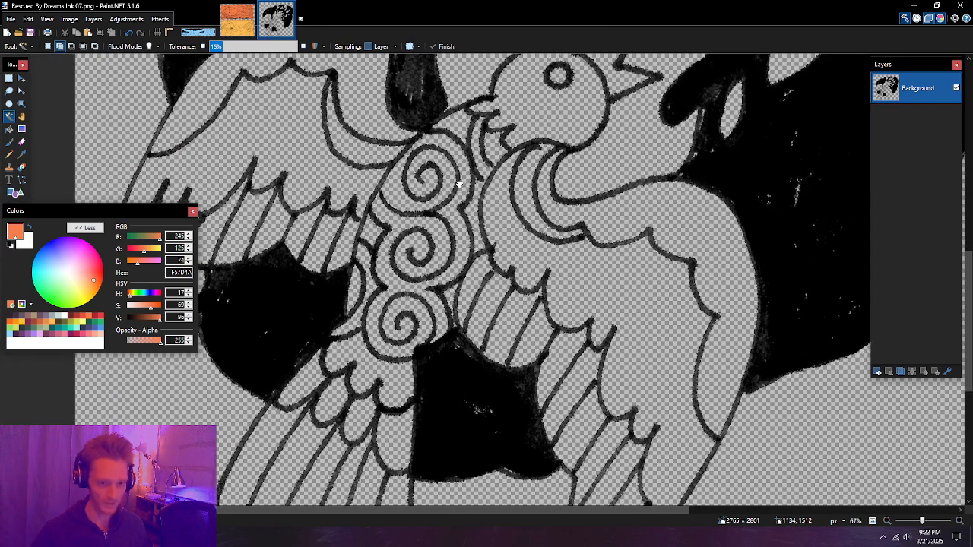
left_click_drag(458, 184, 457, 180)
scroll(456, 180, "down", 2)
left_click_drag(523, 173, 480, 271)
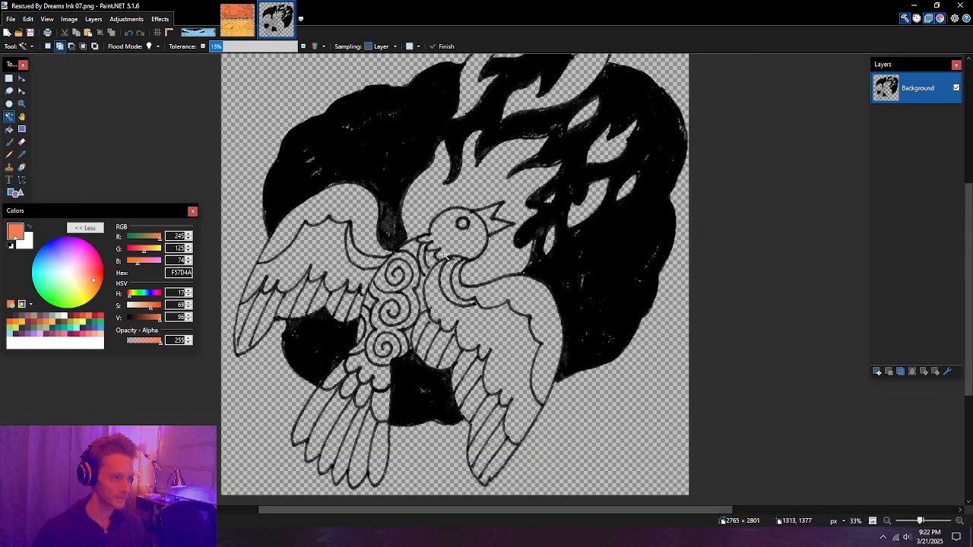
Step: Activate the Lasso Select tool and rename the Background layer to Ink
left_click(9, 90)
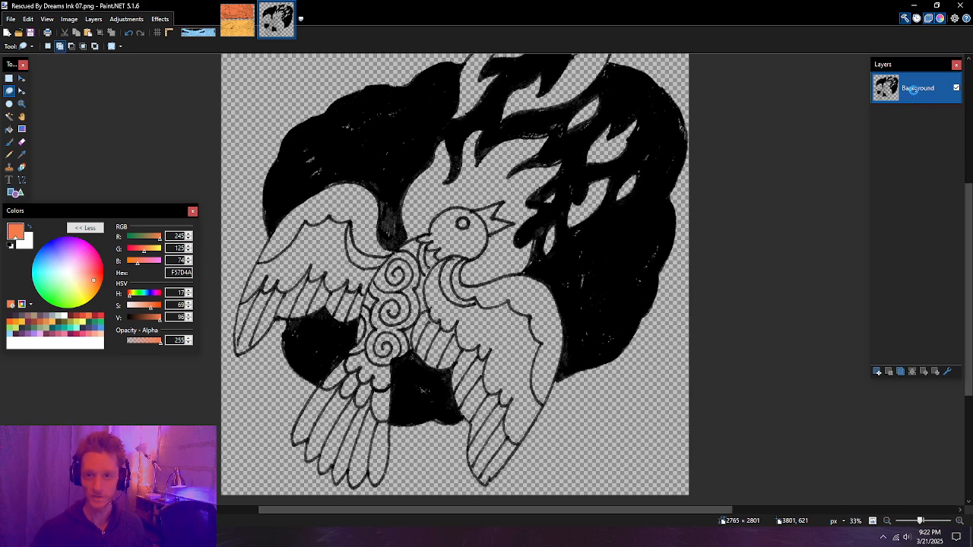
double_click(918, 91)
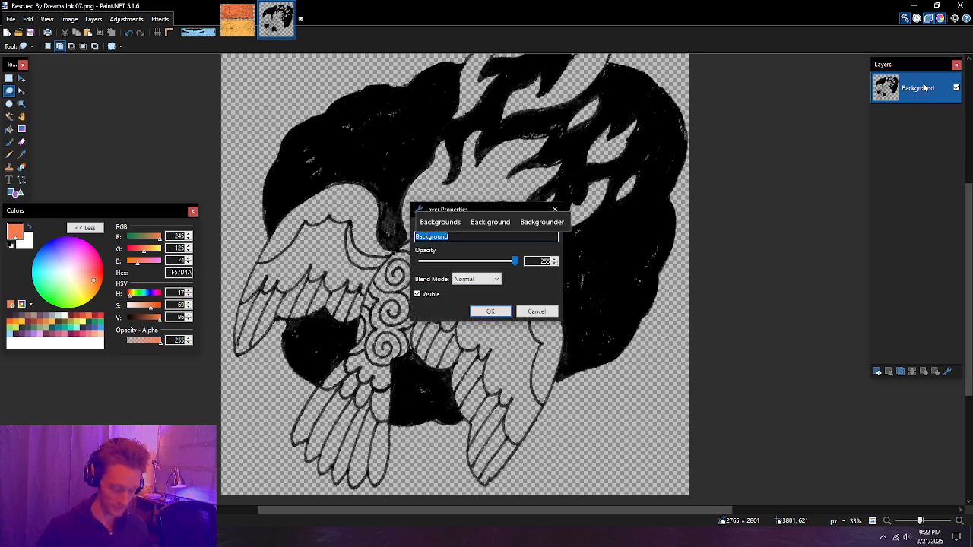
type("Ink")
key("Return")
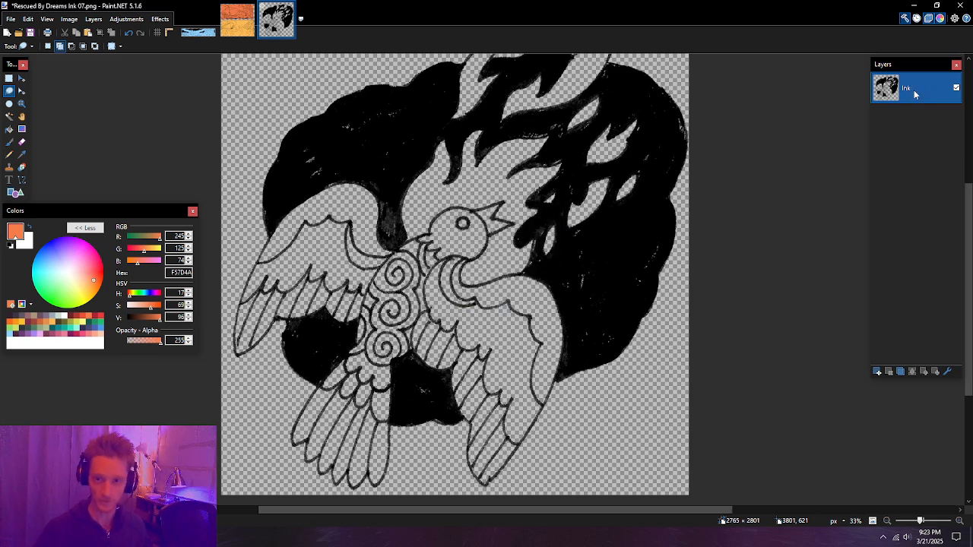
Step: Add a new layer, move it beneath the Ink layer and name it Color
left_click(877, 372)
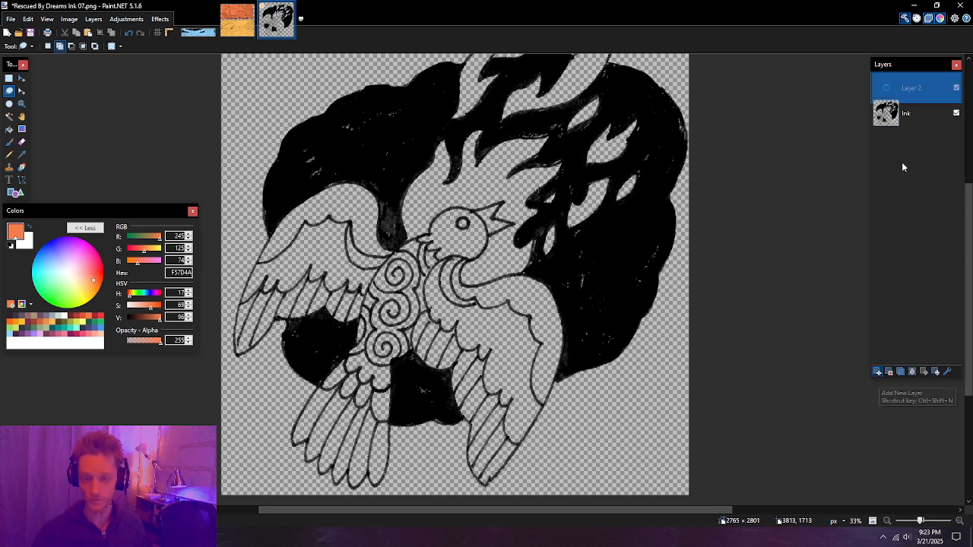
left_click_drag(913, 92, 908, 129)
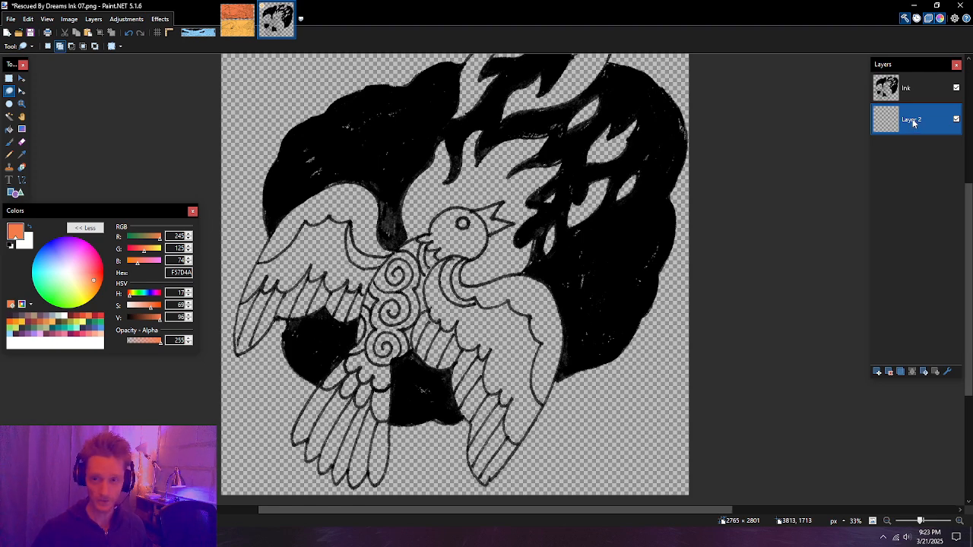
double_click(915, 124)
type("Colo")
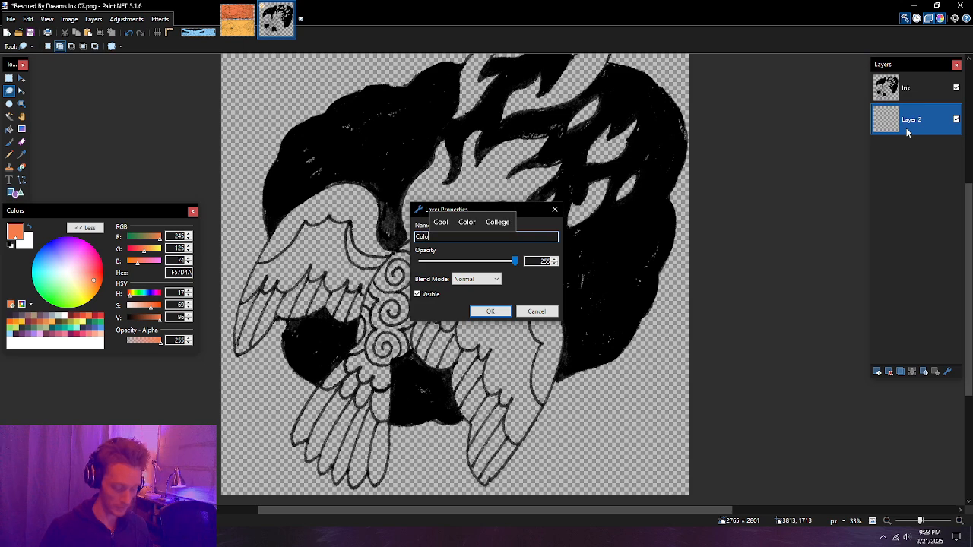
type("r")
key("Return")
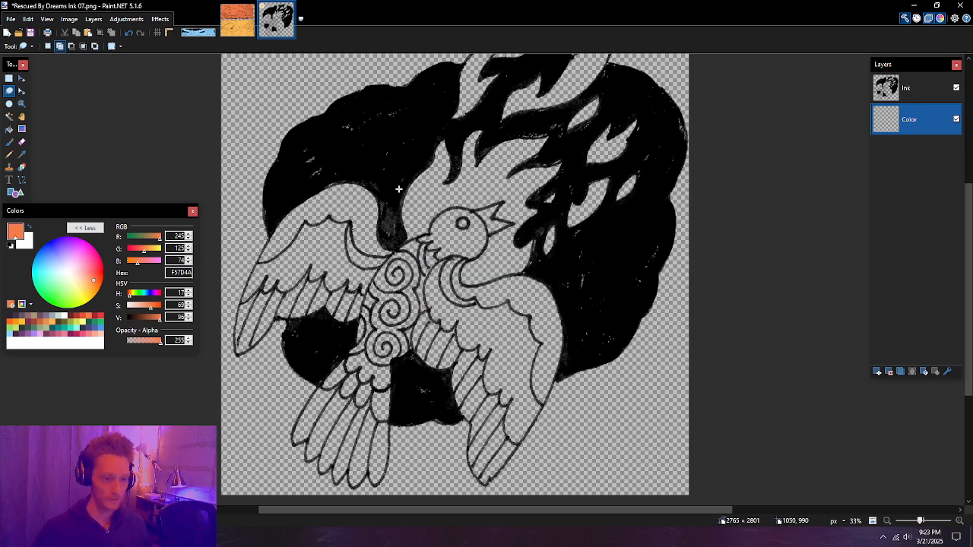
Step: On the Color layer, lasso-select the black cloud at the drawing's upper left, including the top of the bird's left wing
scroll(398, 188, "up", 2)
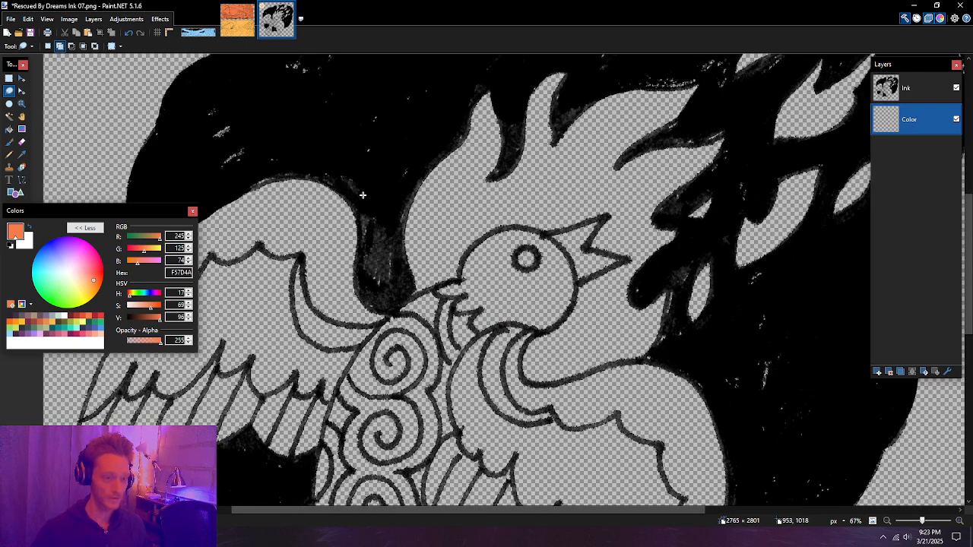
scroll(362, 265, "up", 3)
scroll(375, 272, "left", 1)
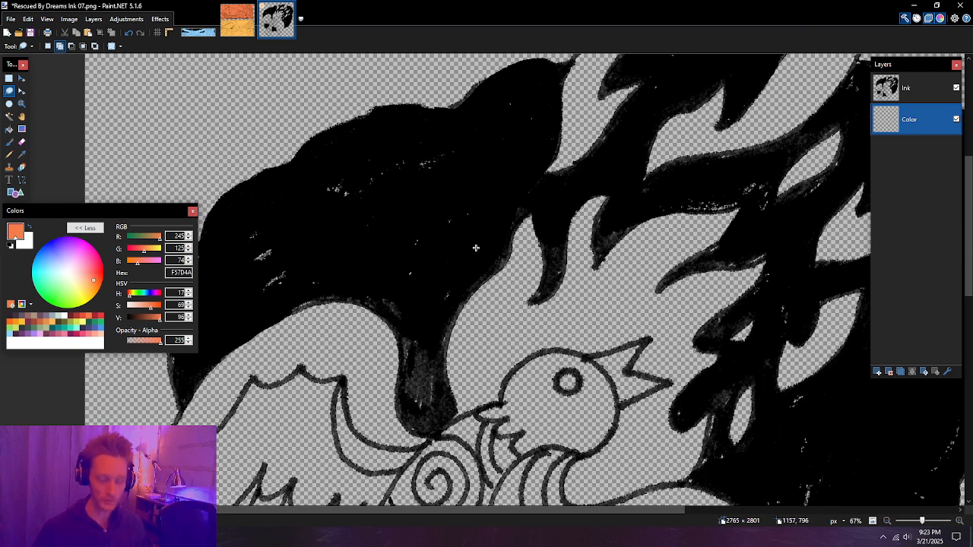
scroll(477, 249, "up", 1, "ctrl")
left_click_drag(190, 371, 476, 314)
mouse_move(446, 88)
left_mouse_down()
mouse_move(414, 103)
mouse_move(372, 150)
mouse_move(334, 228)
mouse_move(315, 271)
mouse_move(306, 377)
mouse_move(636, 202)
mouse_move(646, 215)
left_mouse_up()
mouse_move(469, 371)
left_mouse_down()
mouse_move(492, 225)
mouse_move(512, 173)
left_mouse_up()
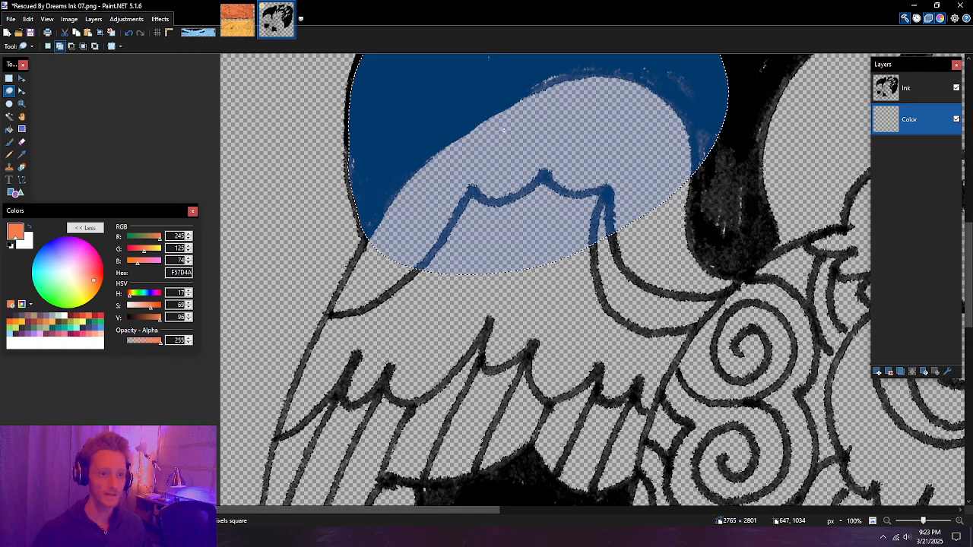
Step: Extend the lasso selection down the left wing's outer edge and around its feather tips
mouse_move(549, 109)
left_mouse_down()
mouse_move(373, 236)
mouse_move(328, 313)
mouse_move(273, 453)
left_mouse_up()
scroll(550, 230, "down", 5)
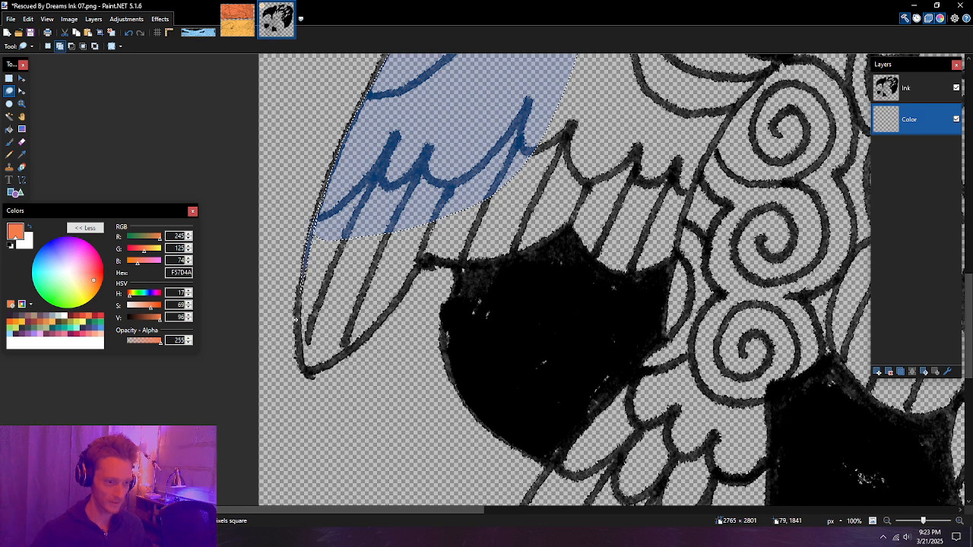
mouse_move(299, 363)
left_mouse_down()
mouse_move(314, 369)
mouse_move(356, 340)
mouse_move(425, 228)
mouse_move(554, 194)
left_mouse_up()
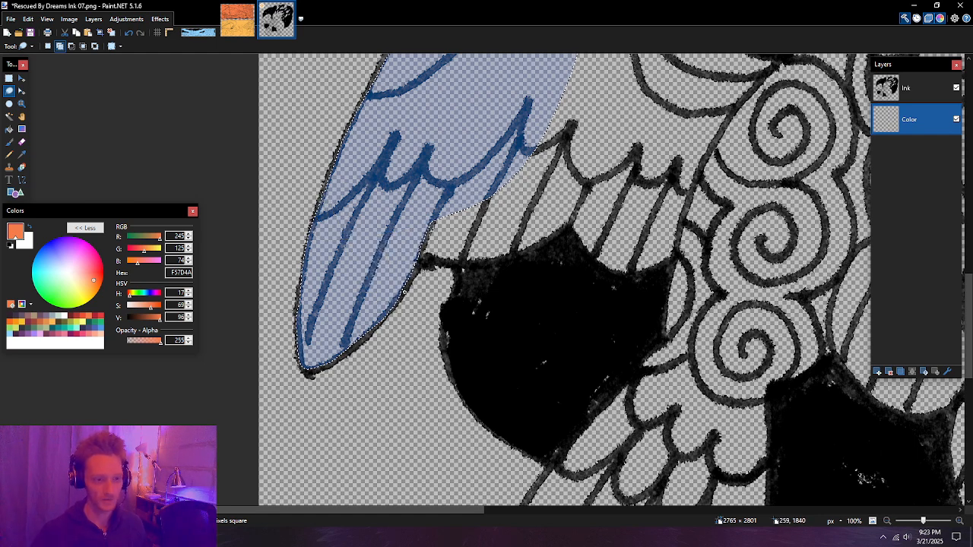
mouse_move(426, 258)
left_mouse_down()
mouse_move(458, 262)
mouse_move(561, 103)
left_mouse_up()
mouse_move(420, 266)
left_mouse_down()
mouse_move(460, 266)
mouse_move(447, 359)
mouse_move(555, 353)
mouse_move(435, 177)
mouse_move(431, 185)
left_mouse_up()
Step: Add the black patch below the left wing and the first tail feather to the lasso selection
left_click_drag(586, 288, 460, 189)
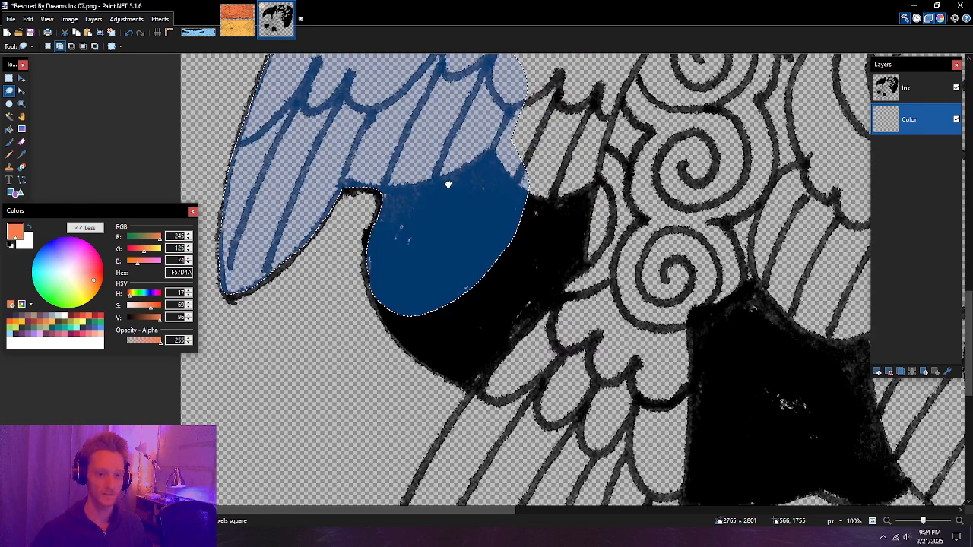
mouse_move(332, 214)
left_mouse_down()
mouse_move(356, 185)
mouse_move(334, 283)
mouse_move(345, 312)
mouse_move(430, 365)
mouse_move(542, 224)
mouse_move(470, 166)
left_mouse_up()
mouse_move(513, 270)
left_mouse_down()
mouse_move(496, 201)
mouse_move(462, 184)
mouse_move(403, 237)
mouse_move(359, 301)
mouse_move(326, 372)
mouse_move(330, 409)
mouse_move(371, 391)
mouse_move(431, 339)
mouse_move(528, 224)
left_mouse_up()
left_click_drag(472, 327, 429, 208)
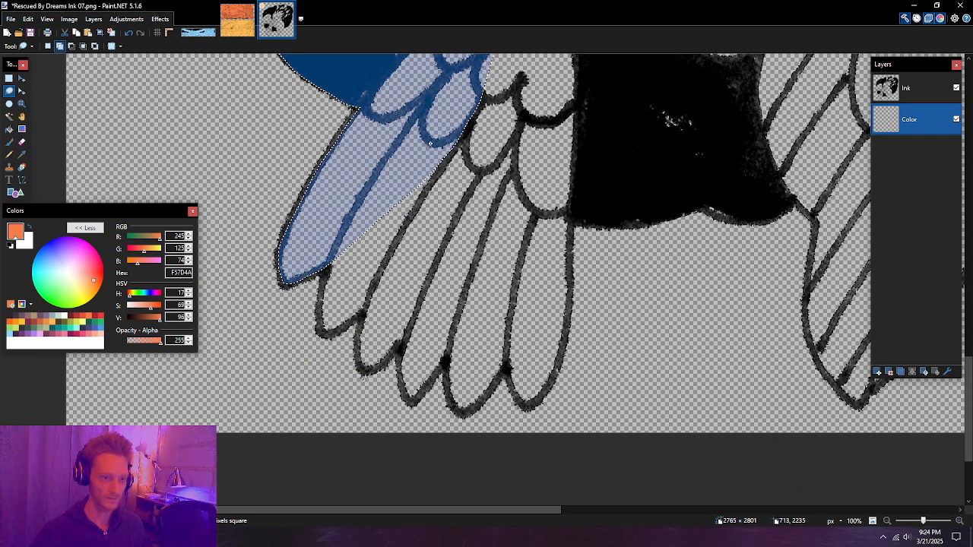
Step: Add the second, third and fourth tail feathers to the selection, following their tips along the ink outline
left_click_drag(430, 142, 324, 271)
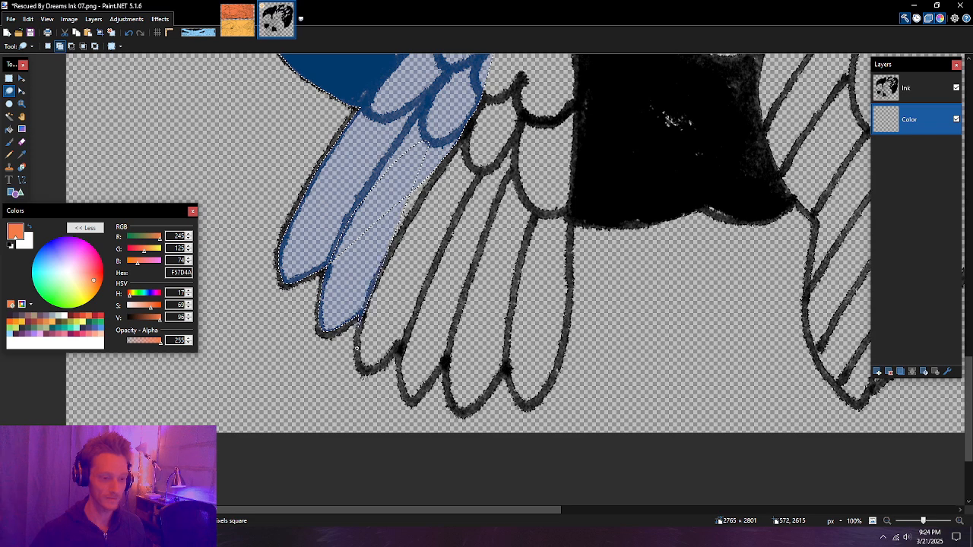
mouse_move(359, 367)
left_mouse_down()
mouse_move(376, 371)
mouse_move(458, 261)
left_mouse_up()
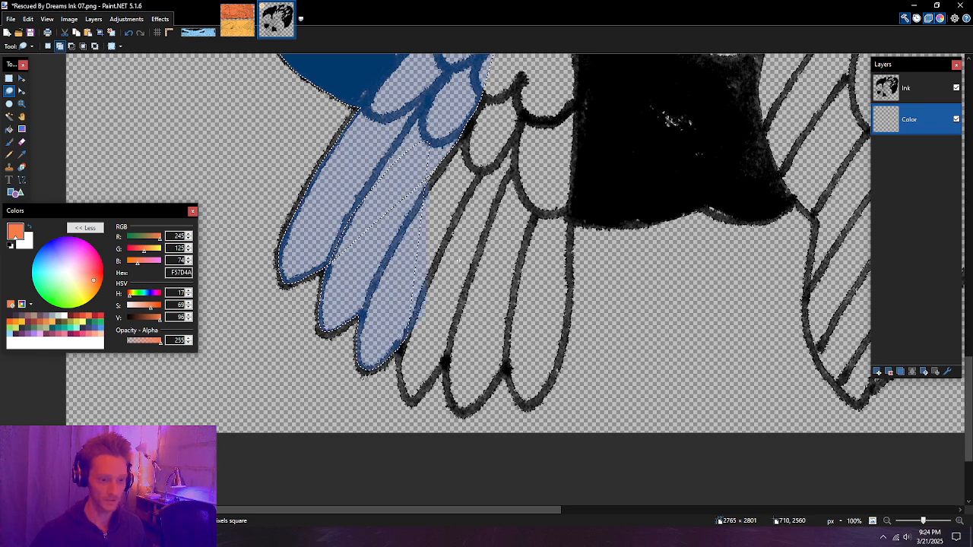
left_click_drag(453, 148, 446, 146)
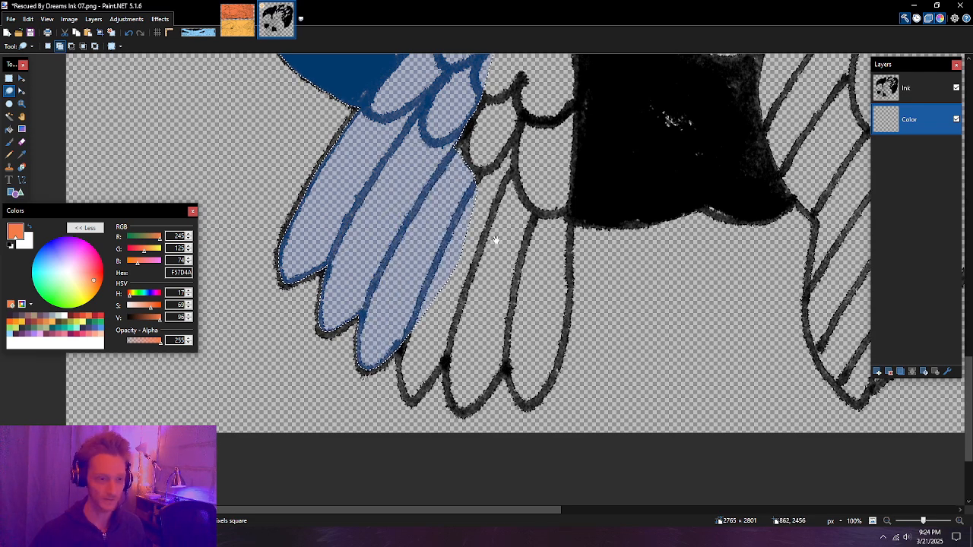
left_click_drag(492, 238, 441, 213)
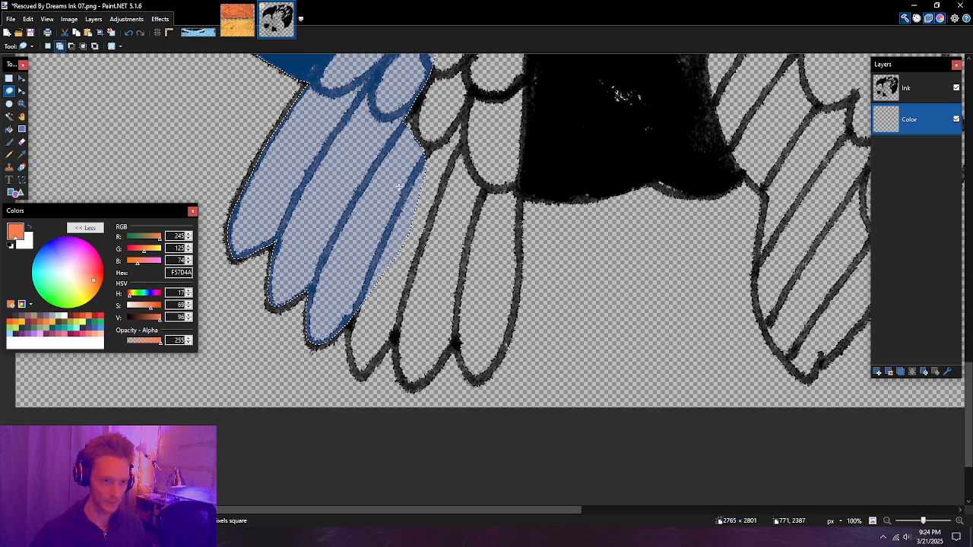
mouse_move(367, 248)
left_mouse_down()
mouse_move(396, 190)
mouse_move(350, 330)
left_mouse_up()
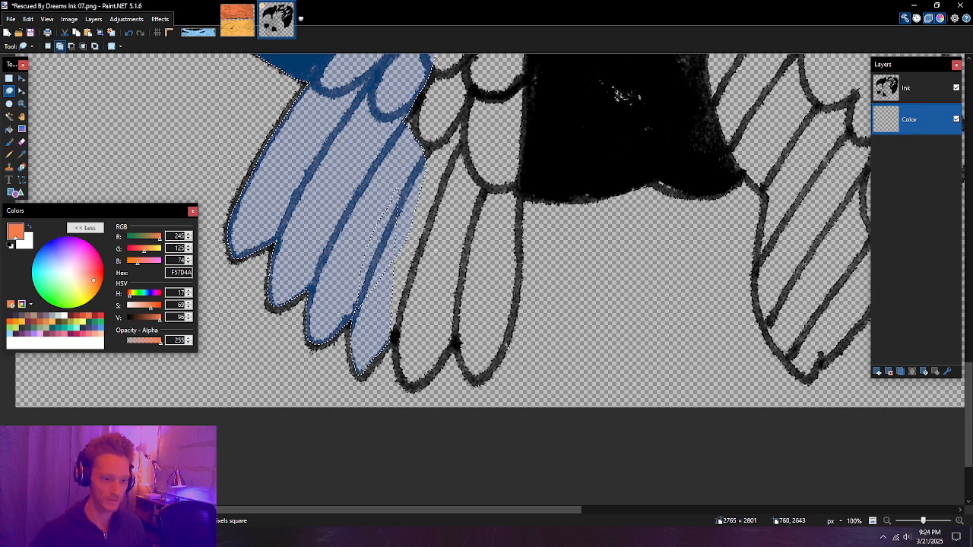
Step: Add the remaining tail feathers and the black patch between the tail and right wing to the selection
mouse_move(392, 347)
left_mouse_down()
mouse_move(426, 274)
mouse_move(397, 334)
mouse_move(424, 385)
mouse_move(451, 350)
mouse_move(507, 181)
left_mouse_up()
mouse_move(531, 98)
left_mouse_down()
mouse_move(491, 124)
mouse_move(521, 196)
mouse_move(520, 267)
mouse_move(509, 338)
mouse_move(482, 378)
mouse_move(459, 365)
mouse_move(442, 259)
mouse_move(469, 179)
mouse_move(416, 302)
mouse_move(365, 250)
mouse_move(354, 130)
mouse_move(528, 167)
mouse_move(487, 243)
left_mouse_up()
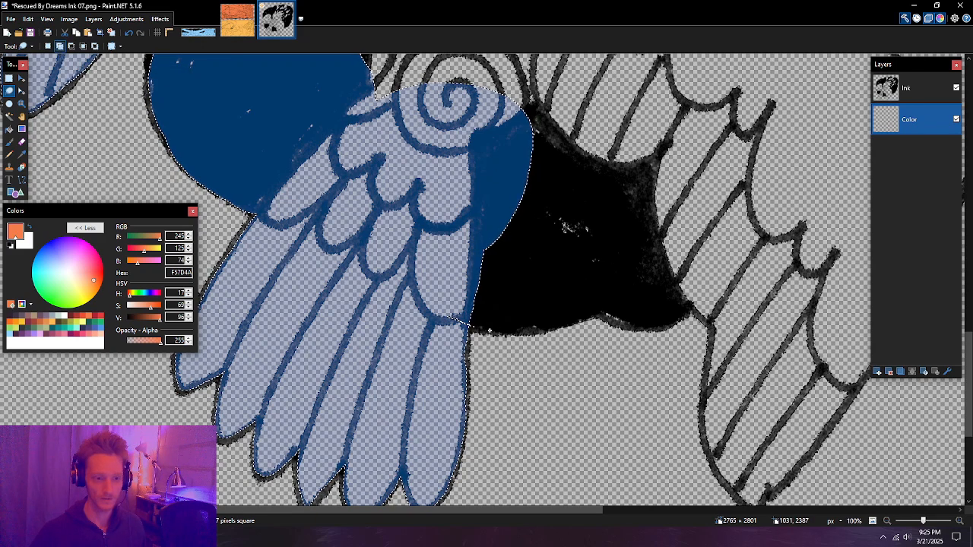
mouse_move(451, 316)
left_mouse_down()
mouse_move(510, 333)
mouse_move(593, 315)
mouse_move(669, 315)
mouse_move(495, 167)
mouse_move(485, 199)
left_mouse_up()
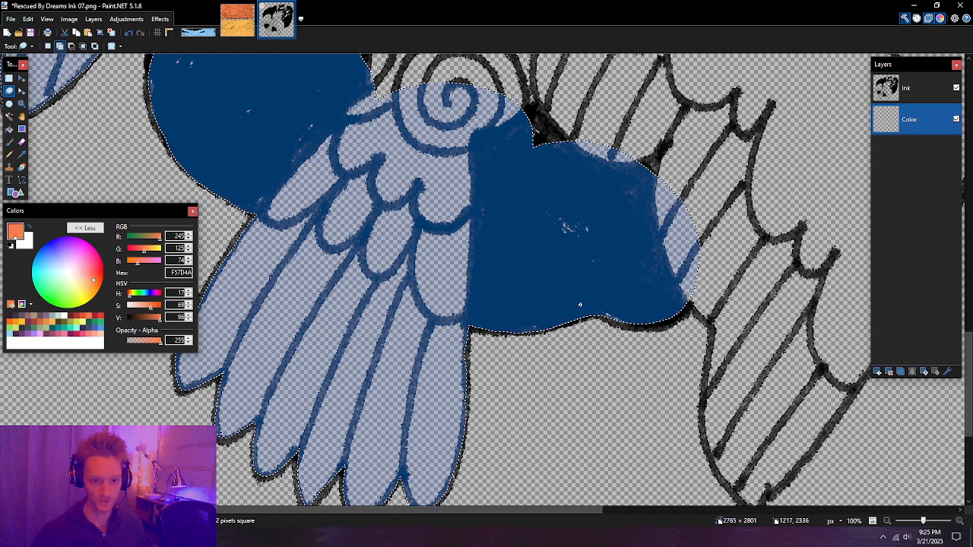
Step: Add the lower feathers of the right wing to the lasso selection, following the ink outline around the wing's tip
mouse_move(580, 304)
left_mouse_down()
mouse_move(642, 326)
mouse_move(691, 307)
mouse_move(712, 329)
mouse_move(642, 205)
mouse_move(523, 252)
mouse_move(495, 241)
left_mouse_up()
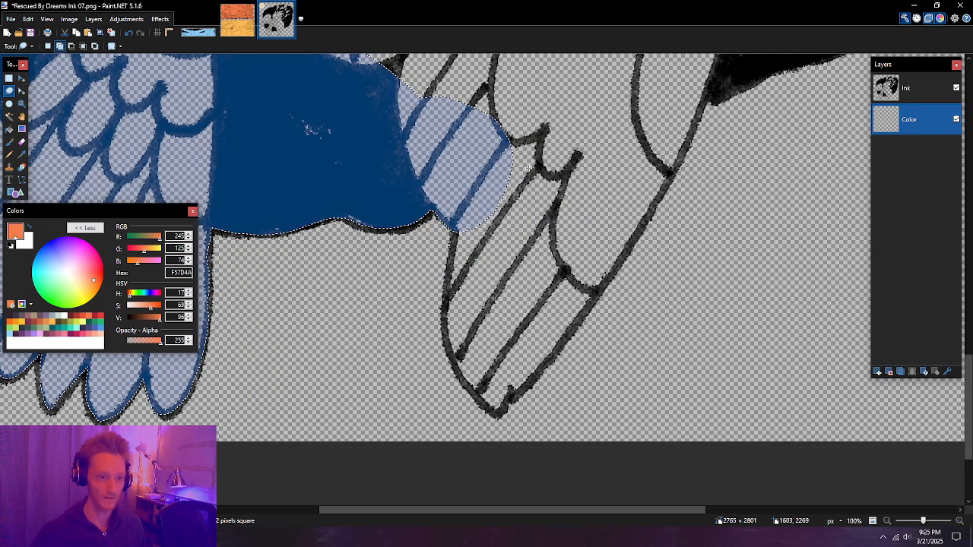
mouse_move(508, 138)
left_mouse_down()
mouse_move(468, 190)
mouse_move(456, 230)
mouse_move(445, 294)
mouse_move(459, 357)
left_mouse_up()
left_click_drag(548, 275, 543, 132)
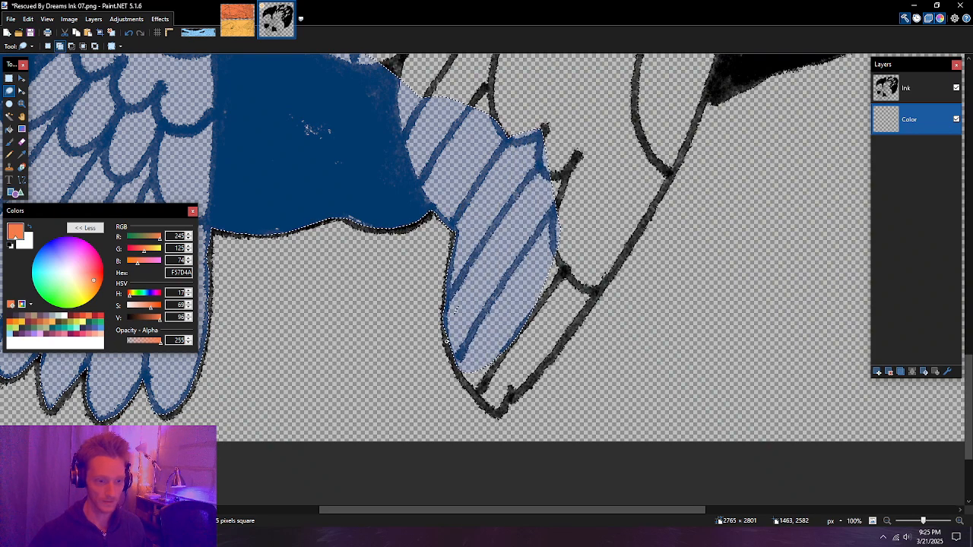
mouse_move(458, 307)
left_mouse_down()
mouse_move(463, 380)
mouse_move(486, 408)
mouse_move(504, 408)
mouse_move(495, 411)
mouse_move(595, 293)
mouse_move(615, 241)
mouse_move(593, 211)
mouse_move(555, 217)
left_mouse_up()
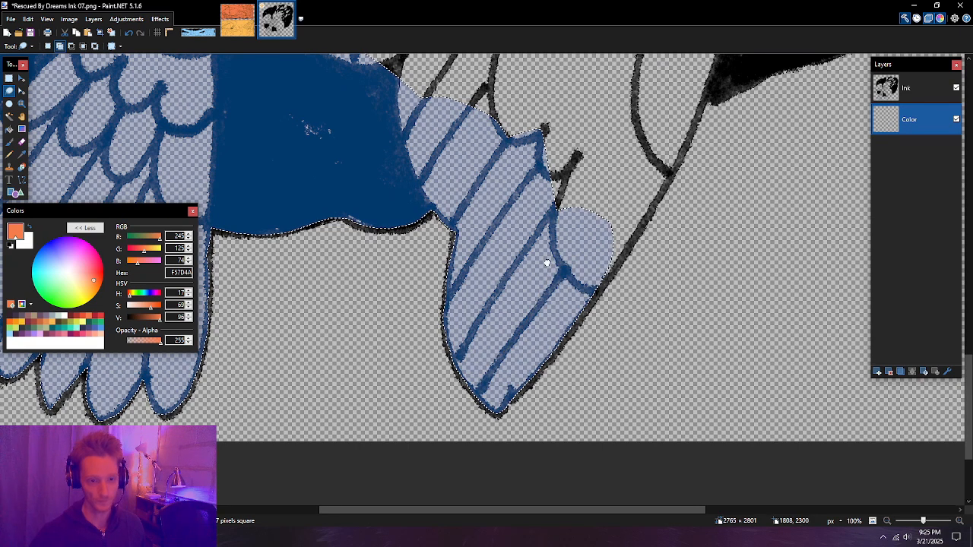
left_click_drag(622, 187, 547, 262)
Step: Extend the lasso selection up the right wing's outer edge to where it meets the black background shape
mouse_move(471, 416)
left_mouse_down()
mouse_move(558, 311)
mouse_move(592, 243)
left_mouse_up()
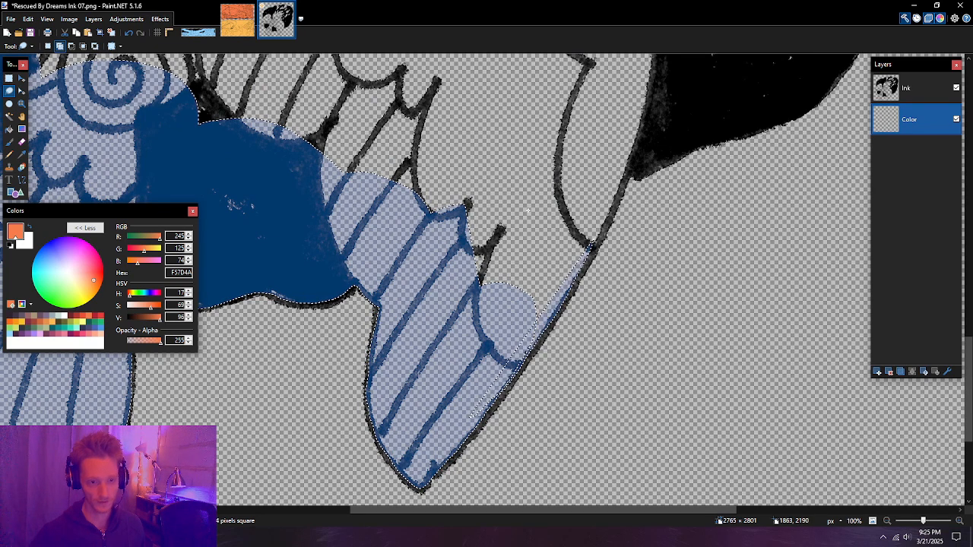
left_click_drag(528, 210, 459, 315)
left_click_drag(592, 147, 643, 112)
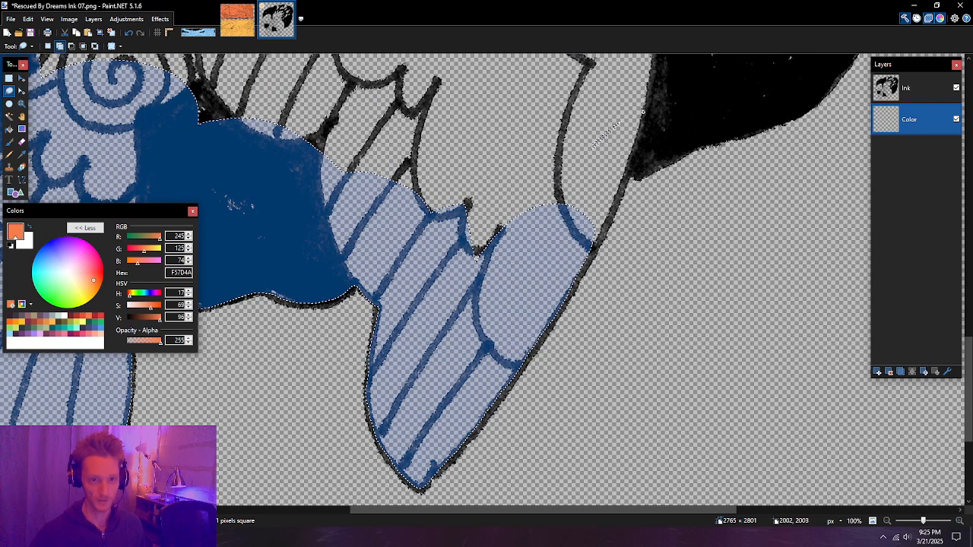
left_click_drag(630, 157, 606, 226)
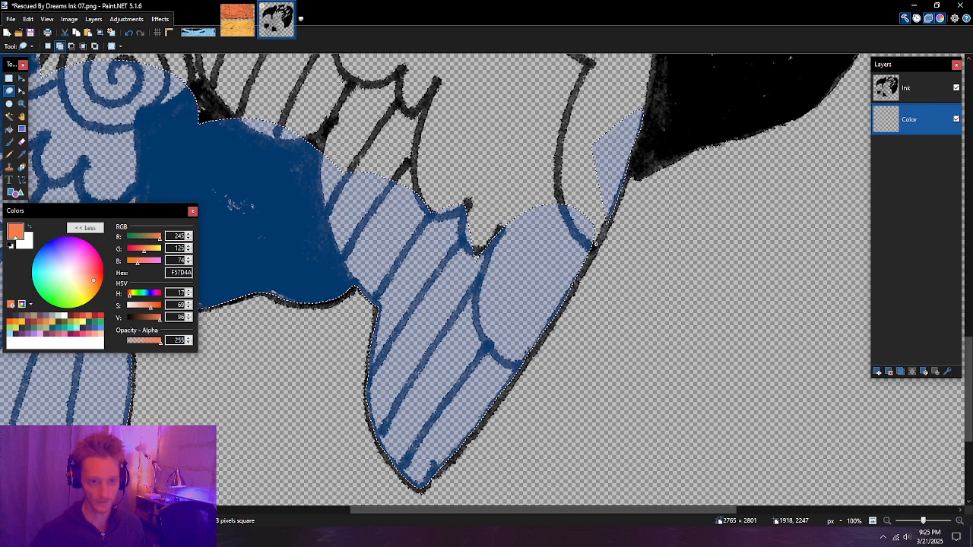
left_click_drag(577, 279, 508, 306)
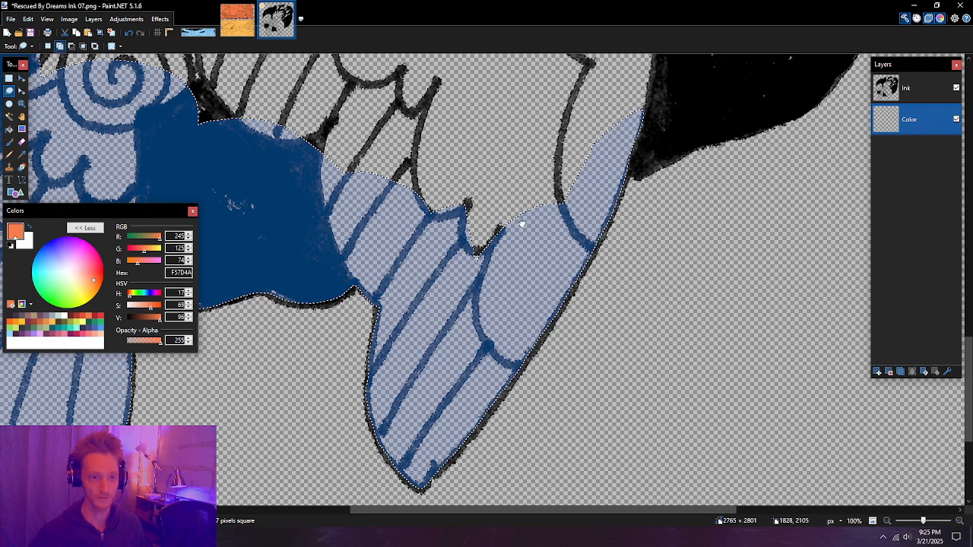
Step: Add the lower-right part of the black background shape to the selection, tracing just inside its outer edge
left_click_drag(521, 222, 505, 301)
scroll(500, 282, "up", 1)
mouse_move(440, 404)
left_mouse_down()
mouse_move(525, 386)
mouse_move(650, 281)
mouse_move(760, 251)
mouse_move(807, 214)
mouse_move(812, 144)
mouse_move(723, 120)
mouse_move(751, 125)
mouse_move(502, 327)
left_mouse_up()
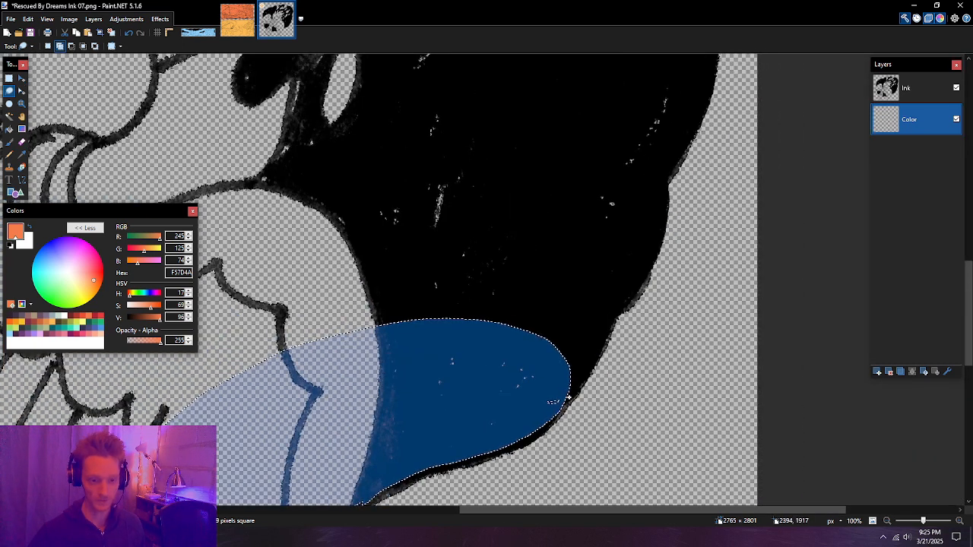
mouse_move(595, 358)
left_mouse_down()
mouse_move(586, 371)
mouse_move(647, 267)
mouse_move(646, 276)
mouse_move(665, 202)
mouse_move(585, 365)
left_mouse_up()
left_click_drag(401, 332, 508, 427)
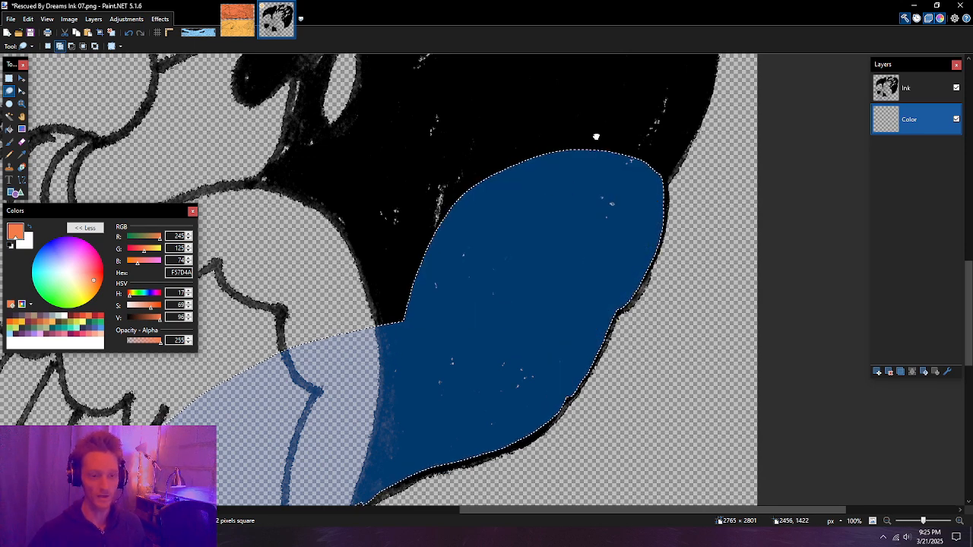
Step: Continue the lasso selection up the right side of the black background shape, following its scalloped edge
left_click_drag(599, 134, 477, 333)
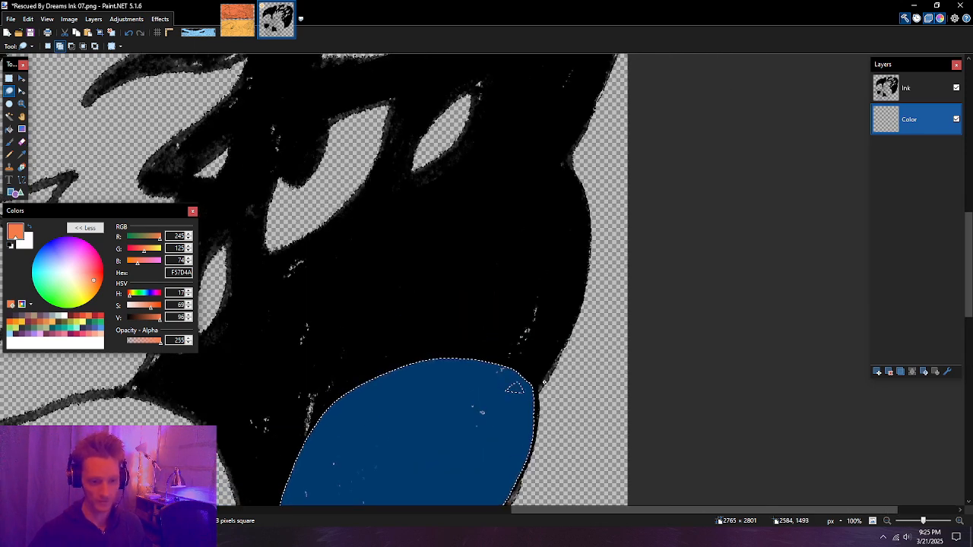
left_click_drag(560, 348, 572, 323)
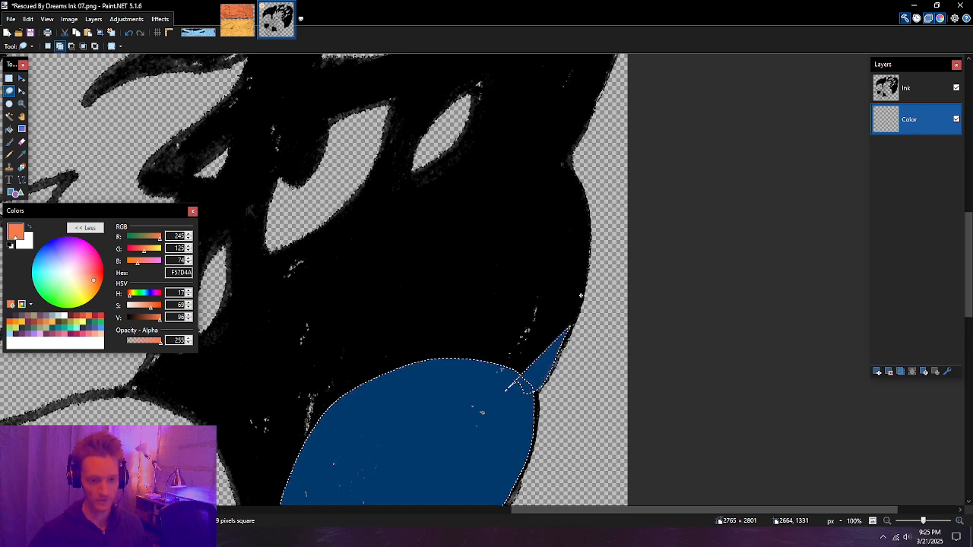
left_click_drag(587, 267, 577, 190)
mouse_move(522, 150)
left_mouse_down()
mouse_move(504, 361)
mouse_move(442, 308)
mouse_move(517, 159)
mouse_move(497, 361)
left_mouse_up()
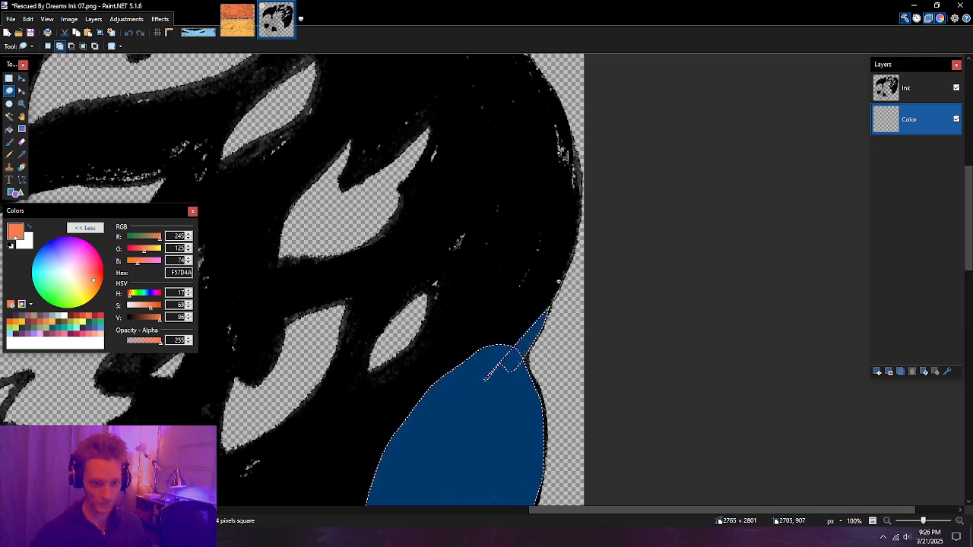
mouse_move(575, 227)
left_mouse_down()
mouse_move(580, 183)
mouse_move(566, 144)
left_mouse_up()
Step: Add the upper-right curve of the black background to the selection, up to the base of the rightmost flame
mouse_move(491, 148)
left_mouse_down()
mouse_move(513, 122)
mouse_move(472, 167)
mouse_move(490, 296)
left_mouse_up()
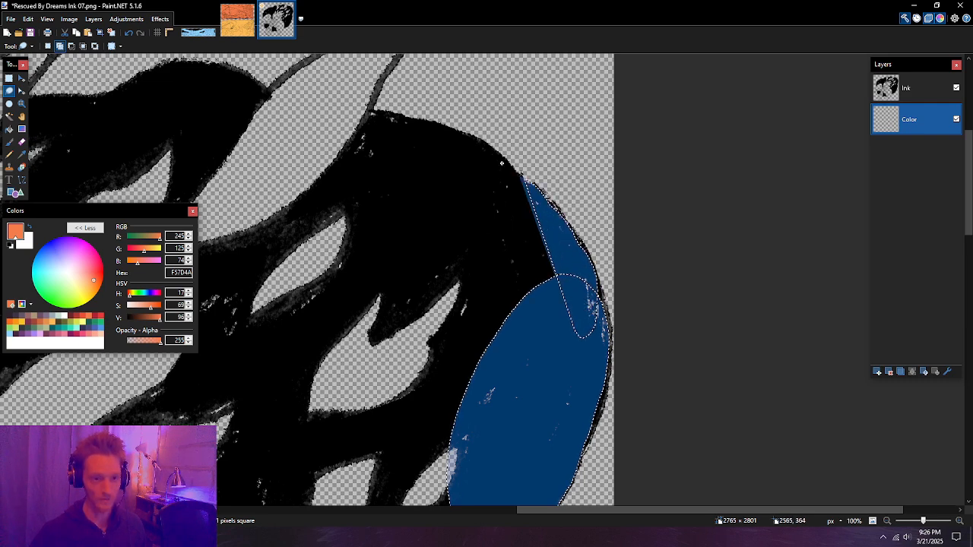
mouse_move(501, 162)
left_mouse_down()
mouse_move(397, 184)
mouse_move(378, 278)
mouse_move(526, 341)
left_mouse_up()
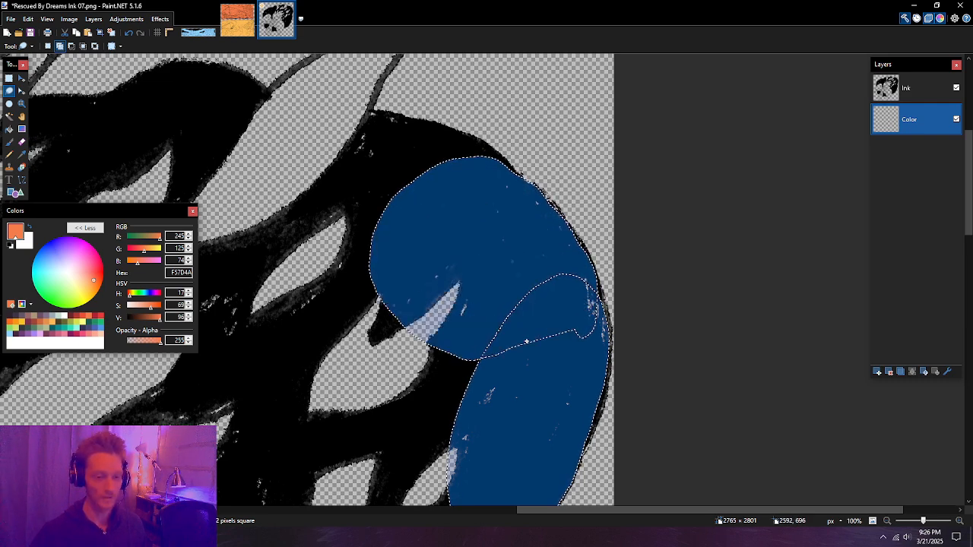
left_click_drag(414, 265, 490, 380)
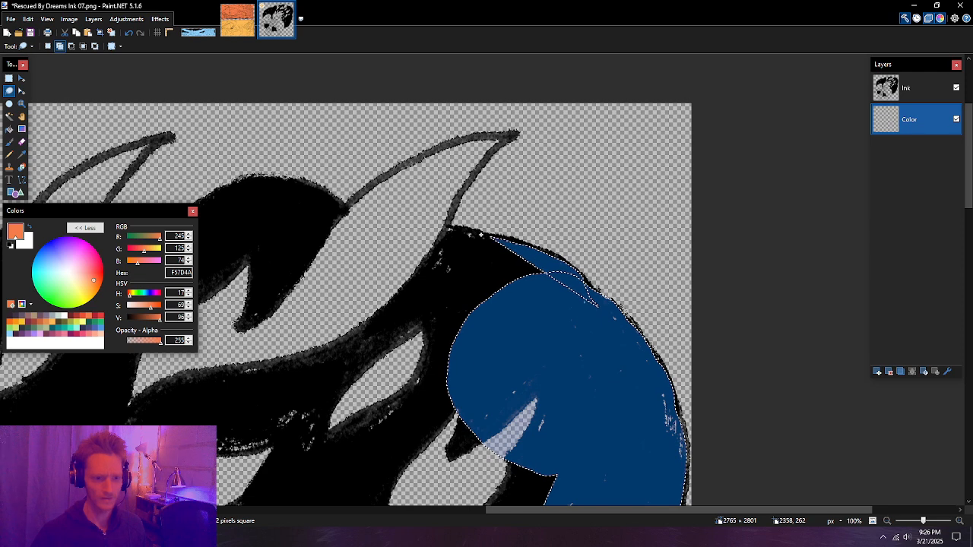
mouse_move(467, 232)
left_mouse_down()
mouse_move(414, 262)
mouse_move(426, 327)
mouse_move(450, 346)
left_mouse_up()
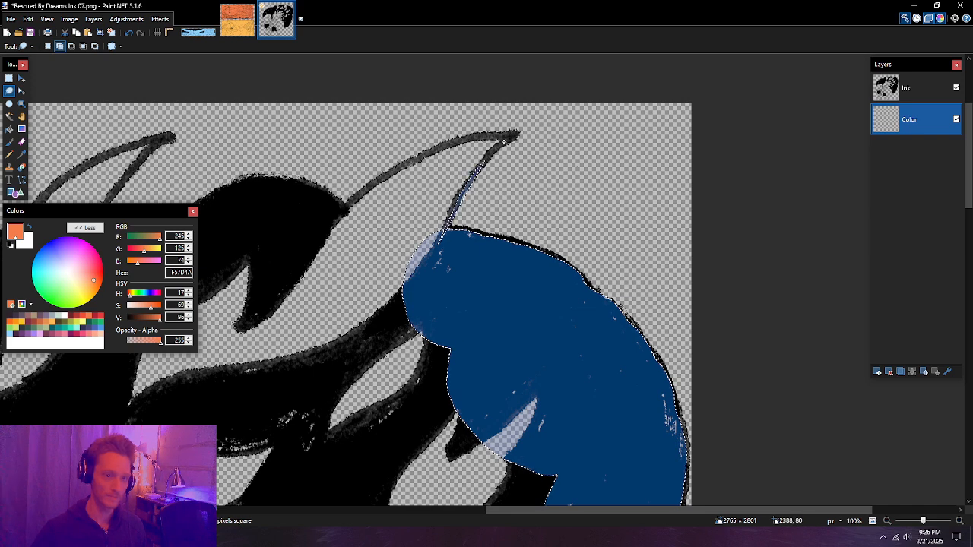
Step: Add the two flame tips above the background shape and the black hump between them to the selection
mouse_move(503, 134)
left_mouse_down()
mouse_move(475, 138)
mouse_move(354, 199)
left_mouse_up()
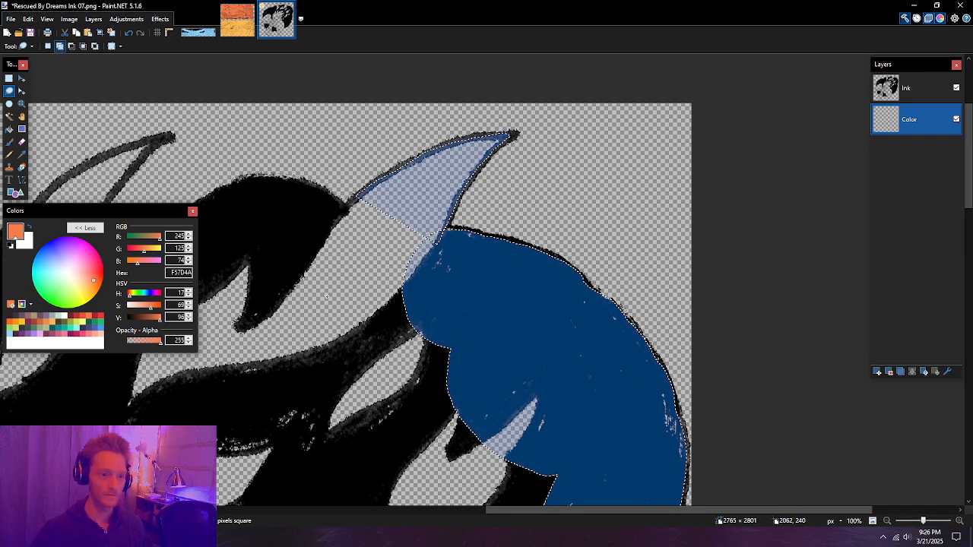
mouse_move(327, 297)
left_mouse_down()
mouse_move(469, 311)
mouse_move(475, 293)
left_mouse_up()
left_click_drag(283, 245, 504, 299)
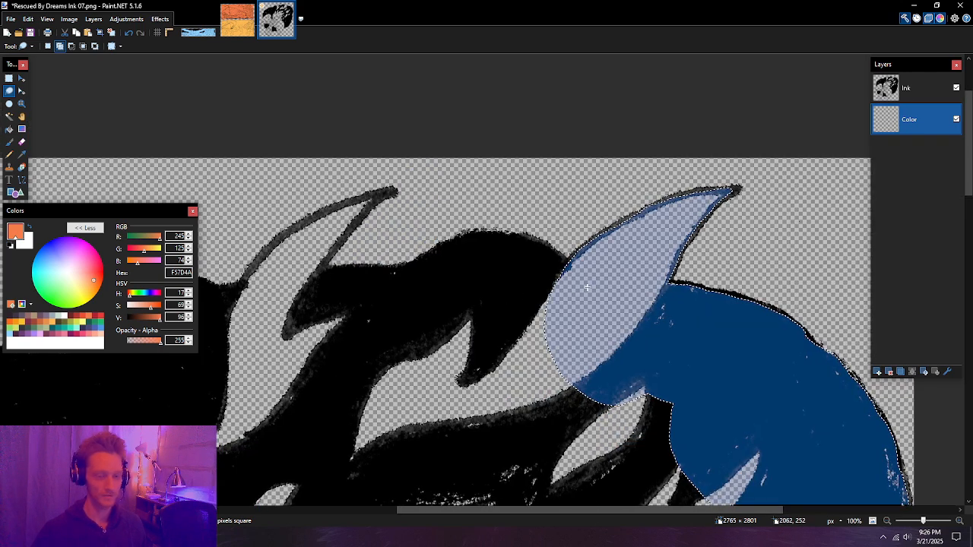
mouse_move(594, 287)
left_mouse_down()
mouse_move(510, 237)
mouse_move(526, 239)
mouse_move(467, 244)
mouse_move(402, 268)
mouse_move(298, 415)
mouse_move(523, 431)
mouse_move(597, 365)
left_mouse_up()
mouse_move(325, 307)
left_mouse_down()
mouse_move(468, 319)
mouse_move(468, 285)
mouse_move(535, 206)
mouse_move(477, 224)
mouse_move(410, 267)
left_mouse_up()
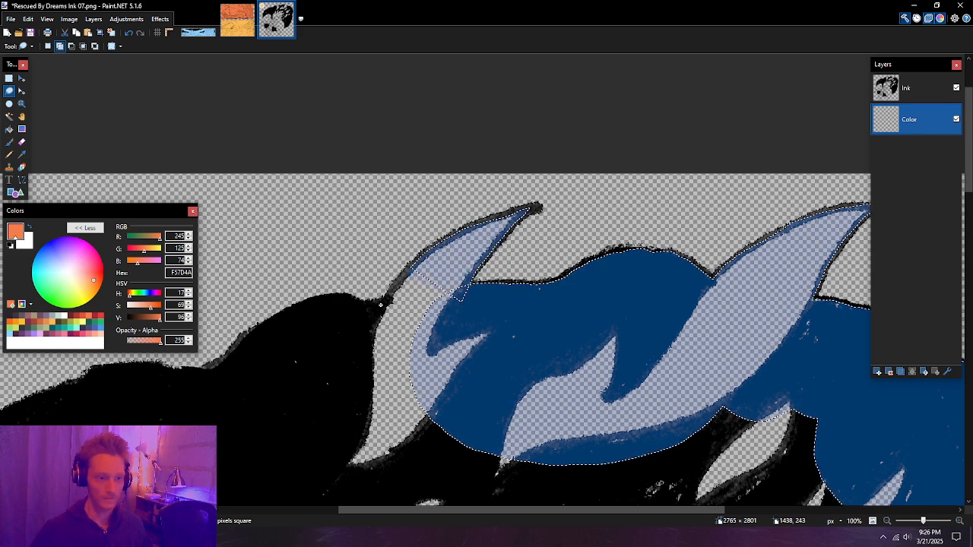
mouse_move(382, 304)
left_mouse_down()
mouse_move(371, 335)
mouse_move(429, 417)
left_mouse_up()
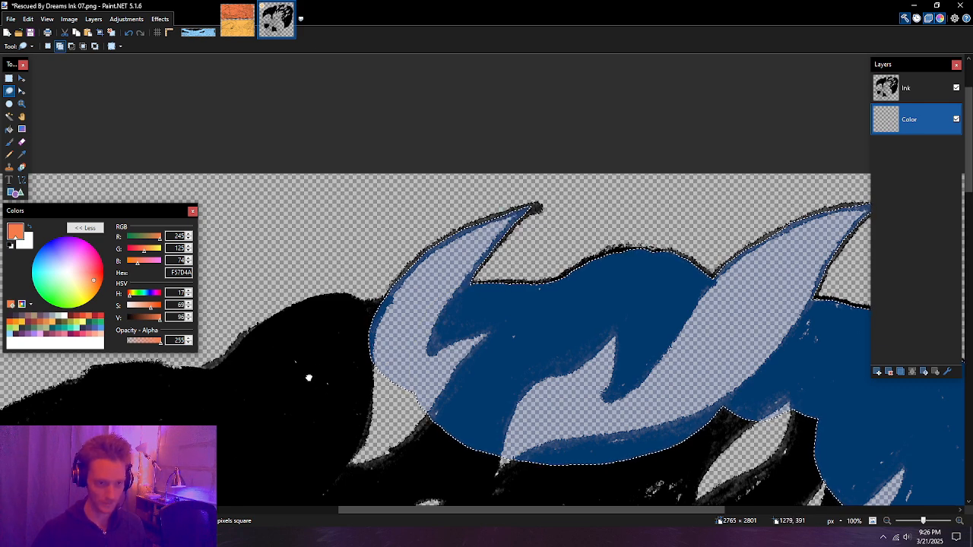
Step: Extend the selection along the upper-left edge of the black background until it joins the area selected above the left wing
left_click_drag(308, 378, 539, 287)
left_click_drag(663, 229, 580, 215)
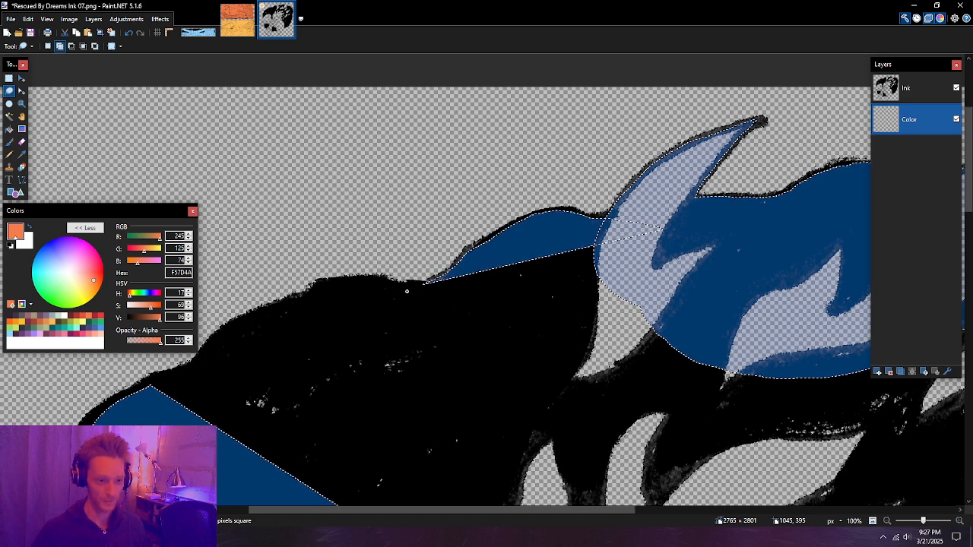
mouse_move(407, 287)
left_mouse_down()
mouse_move(457, 398)
mouse_move(650, 389)
left_mouse_up()
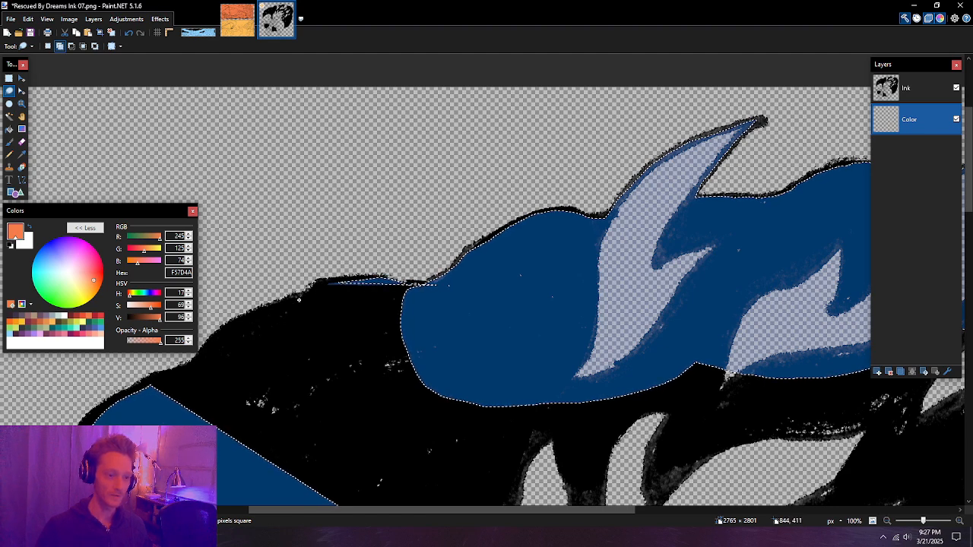
left_click_drag(298, 300, 274, 307)
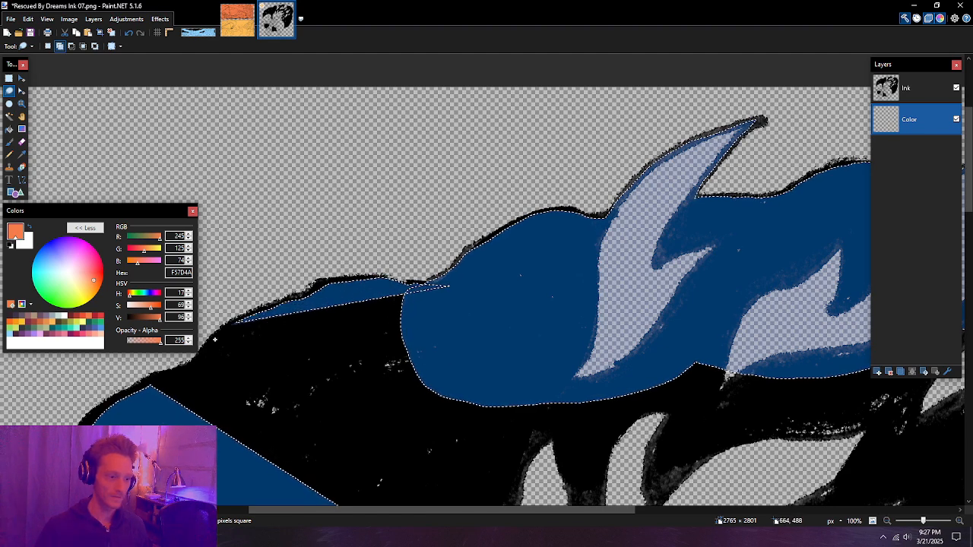
left_click_drag(199, 358, 176, 369)
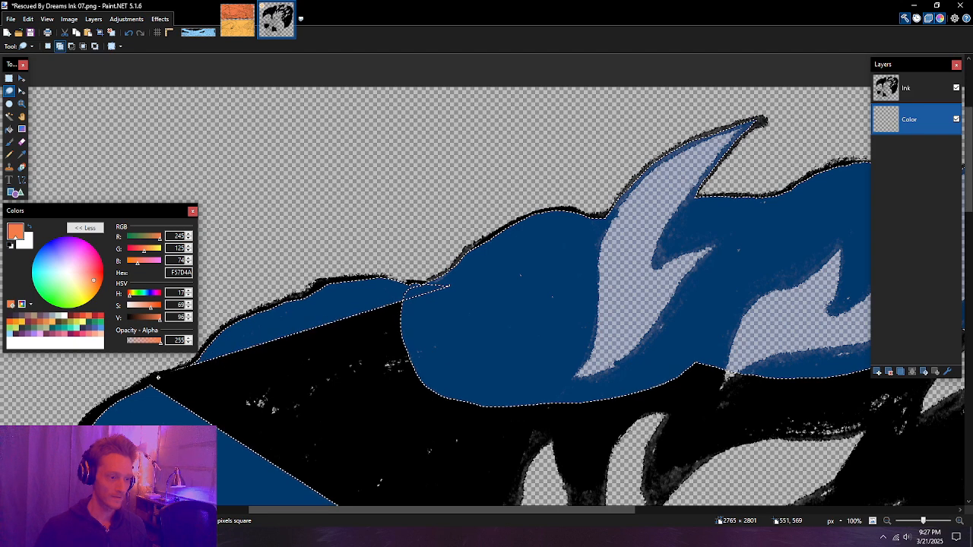
mouse_move(150, 418)
left_mouse_down()
mouse_move(380, 465)
mouse_move(569, 360)
left_mouse_up()
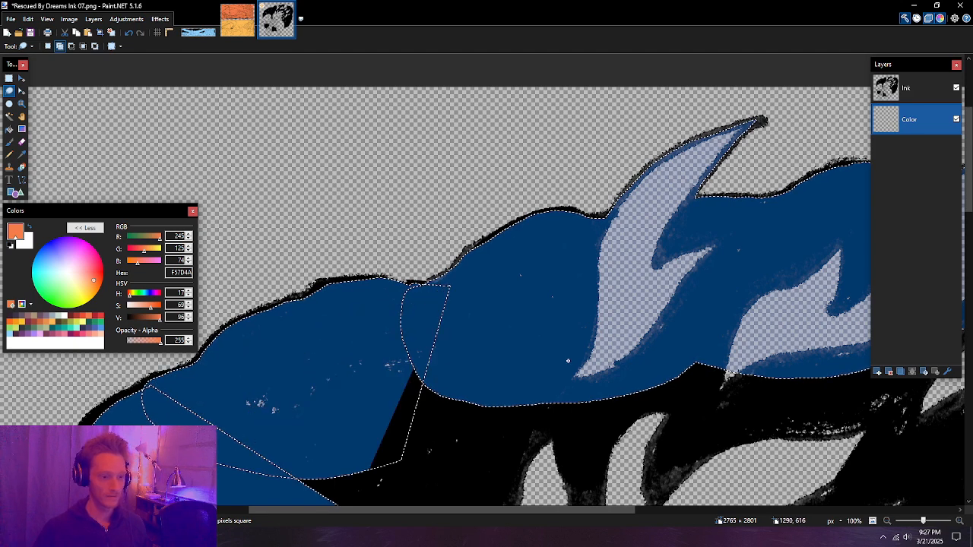
Step: Add the unselected interior around the bird's head, body and inner flames to complete the silhouette selection
left_click_drag(516, 333, 508, 270)
scroll(462, 216, "down", 3)
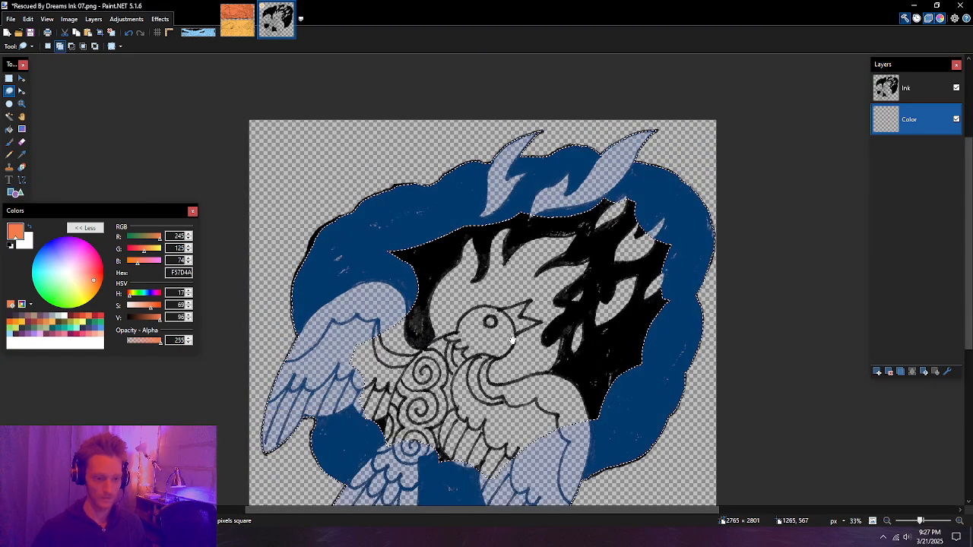
left_click_drag(502, 331, 451, 300)
mouse_move(523, 156)
left_mouse_down()
mouse_move(582, 163)
mouse_move(622, 207)
mouse_move(630, 271)
mouse_move(606, 289)
left_mouse_up()
mouse_move(574, 382)
left_mouse_down()
mouse_move(541, 389)
mouse_move(445, 453)
mouse_move(299, 391)
mouse_move(292, 272)
mouse_move(315, 224)
mouse_move(350, 200)
mouse_move(443, 193)
left_mouse_up()
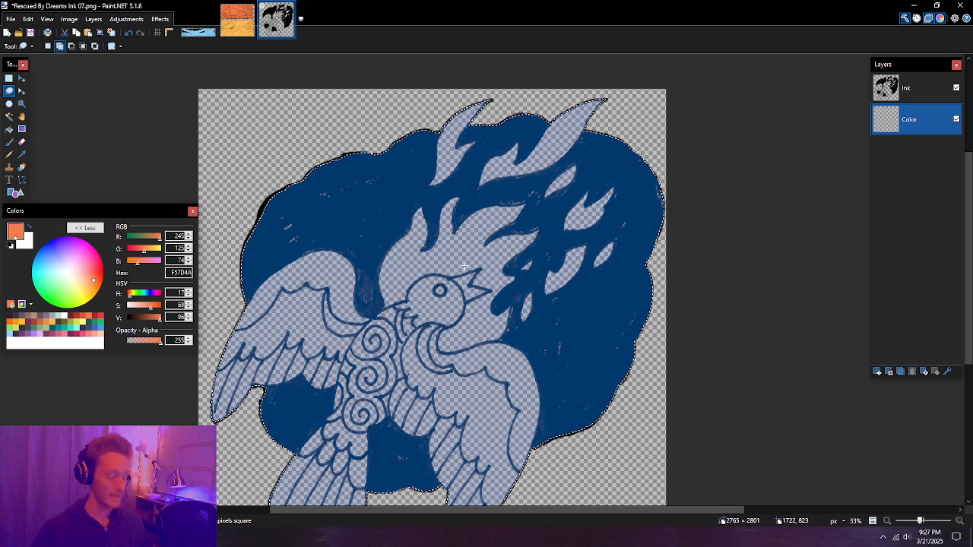
Step: Fill the selected silhouette on the Color layer with solid pink F04F78 and clear the selection
key("f")
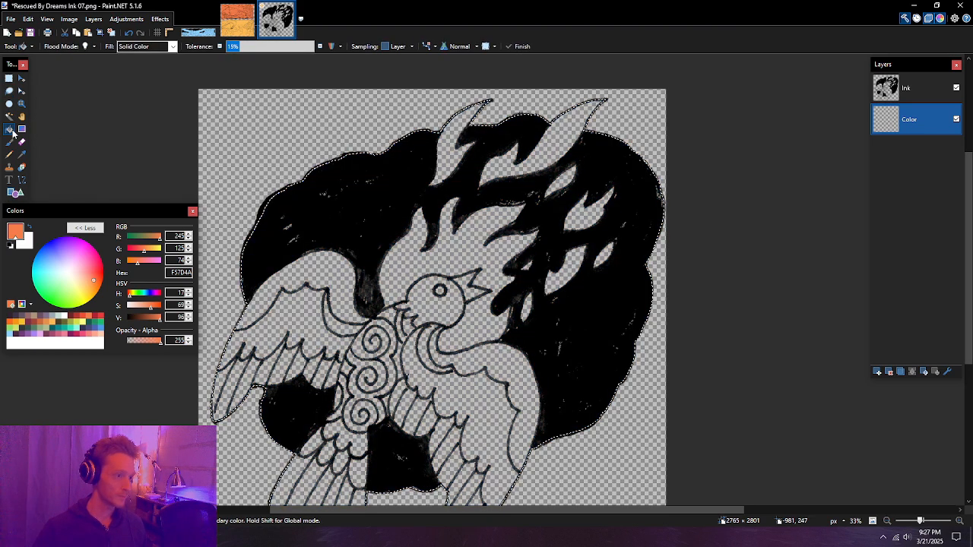
left_click(83, 335)
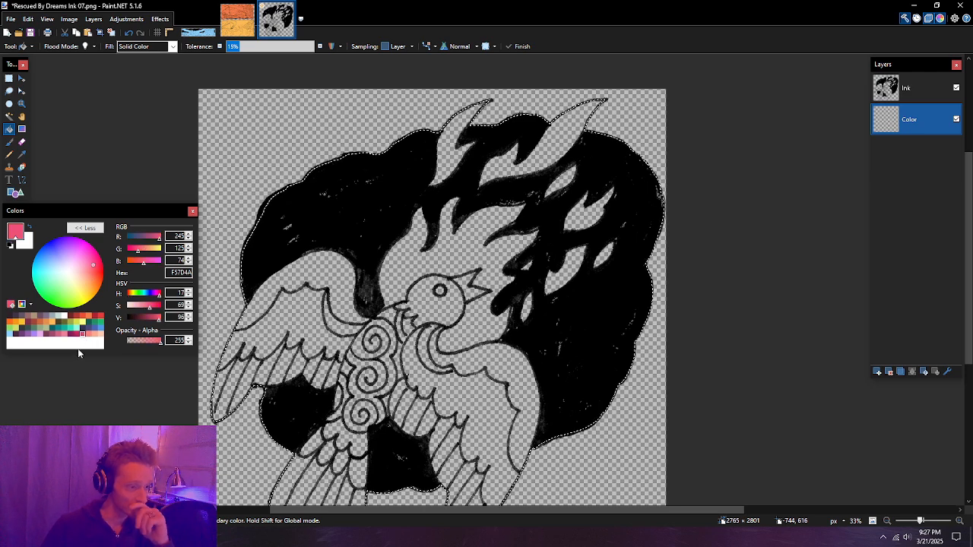
left_click(424, 277)
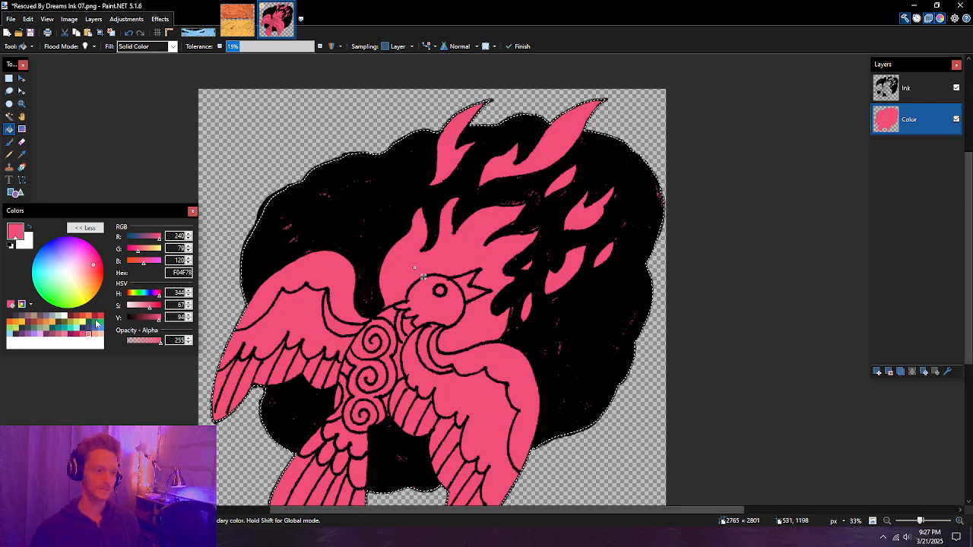
key("Return")
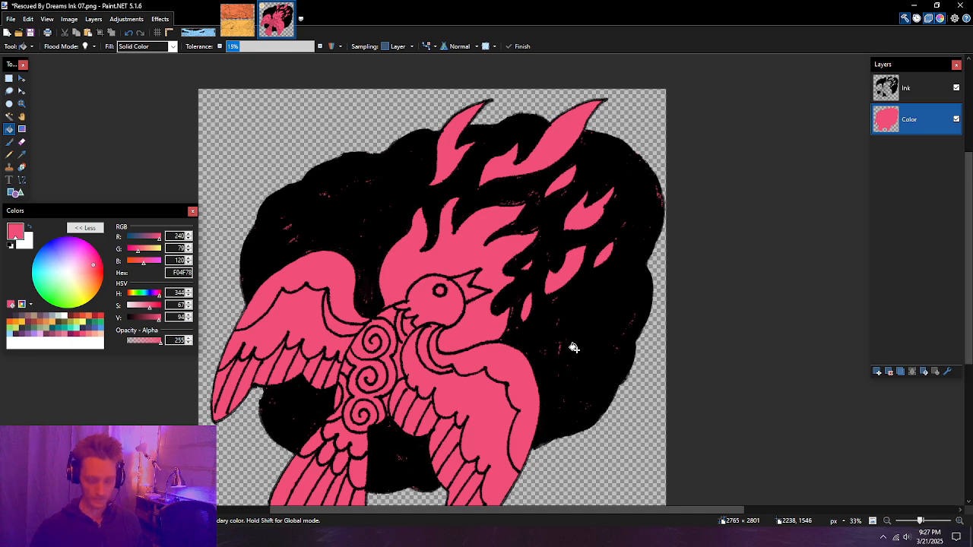
Step: Examine the pink base fill beneath the ink lines, both across the whole artwork and close up around the bird's head
scroll(574, 347, "down", 2)
scroll(574, 348, "up", 1)
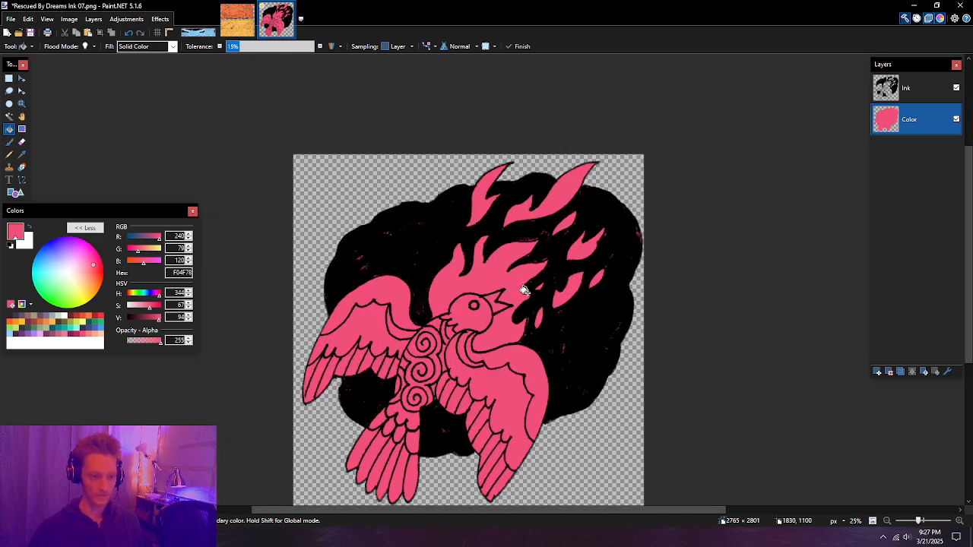
left_click_drag(513, 352, 489, 324)
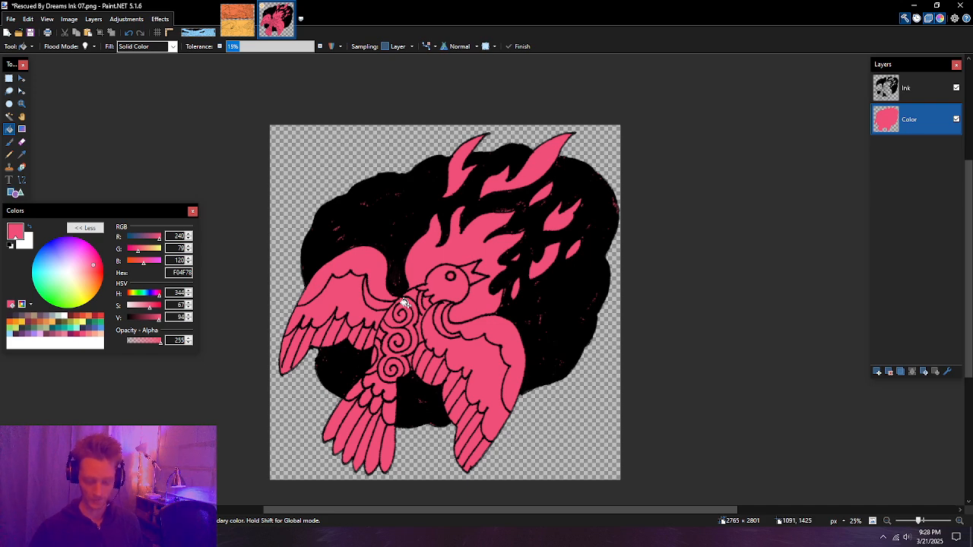
scroll(405, 302, "up", 4)
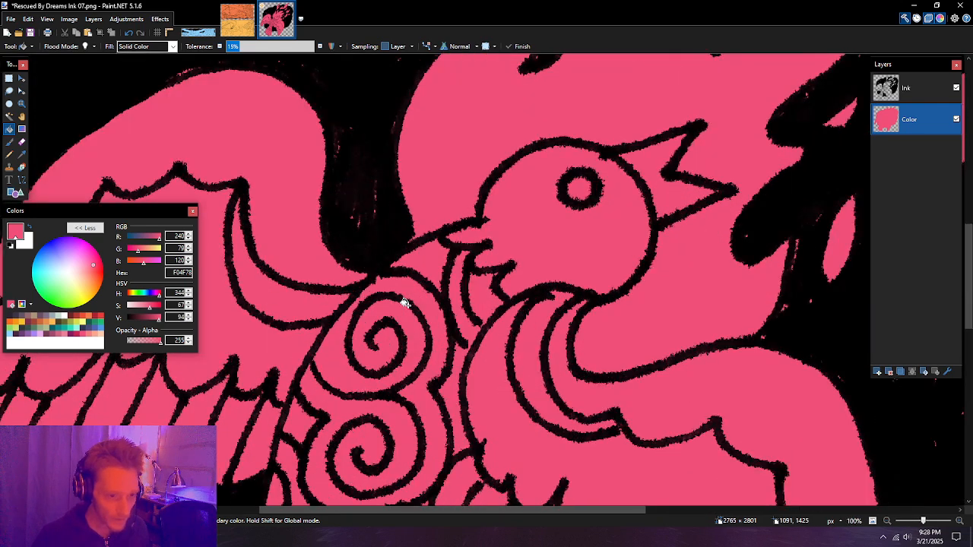
scroll(405, 303, "up", 1)
scroll(405, 303, "down", 3)
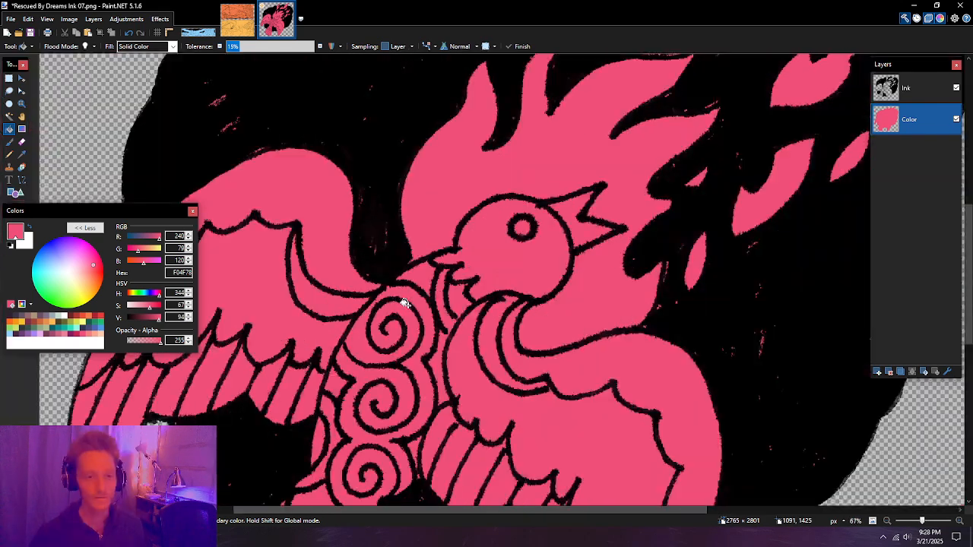
Step: Save the bird drawing as a Paint.NET file named Rescued By Dreams Ink 07 in the Working Files folder
scroll(405, 303, "up", 2)
scroll(405, 303, "up", 1)
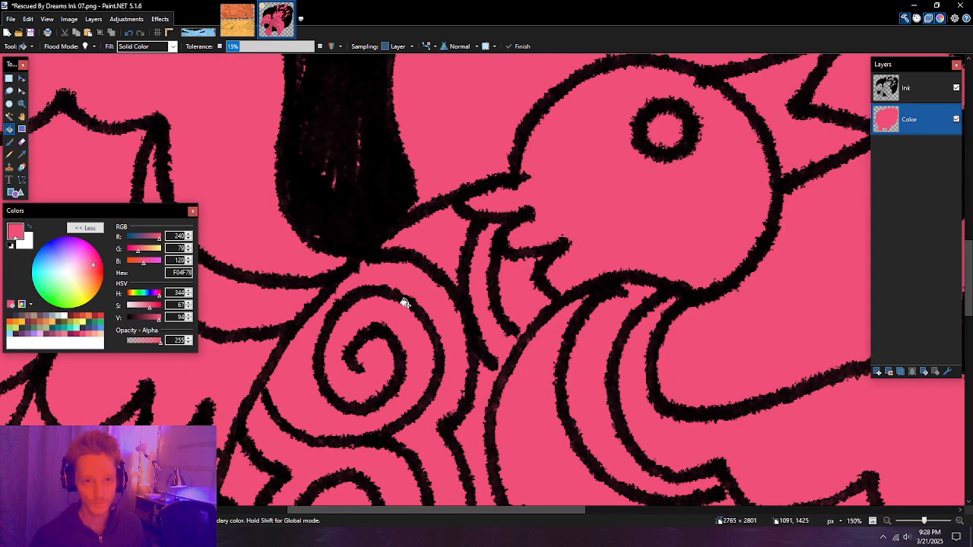
left_click_drag(662, 144, 622, 228)
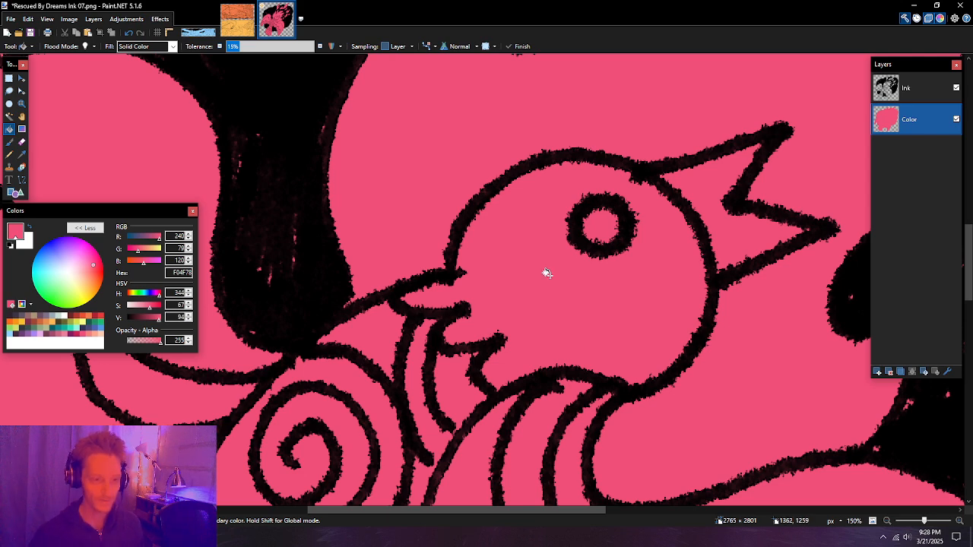
scroll(546, 273, "down", 6, "ctrl")
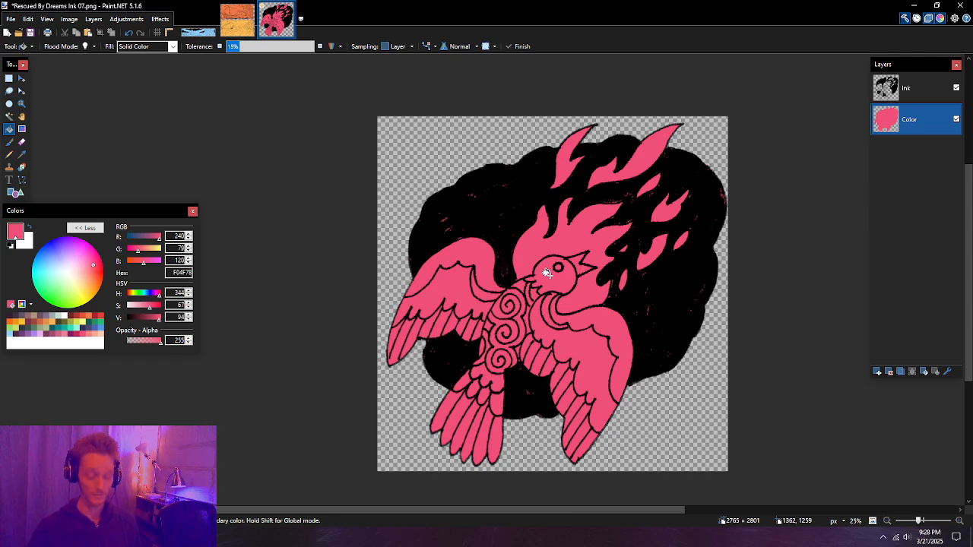
scroll(372, 228, "up", 1, "ctrl")
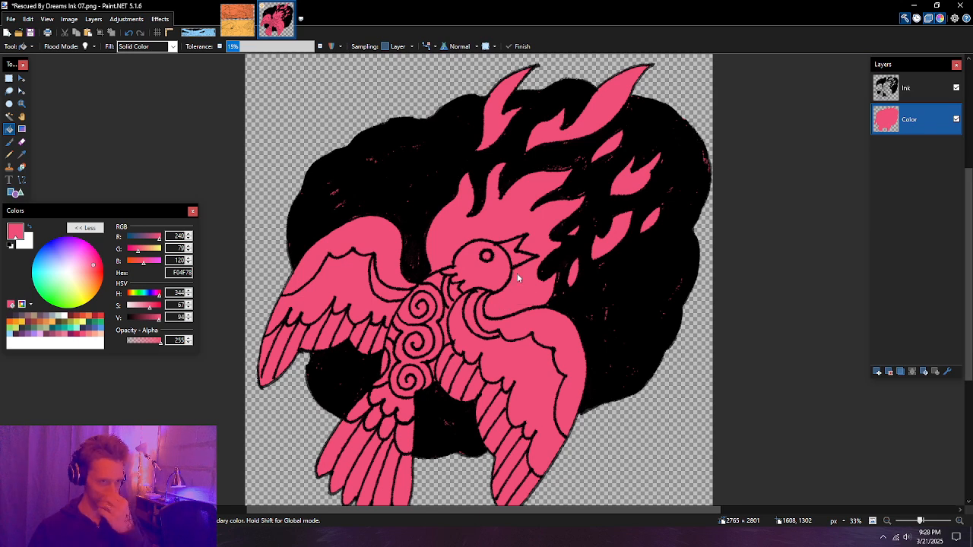
key("ctrl+shift+s")
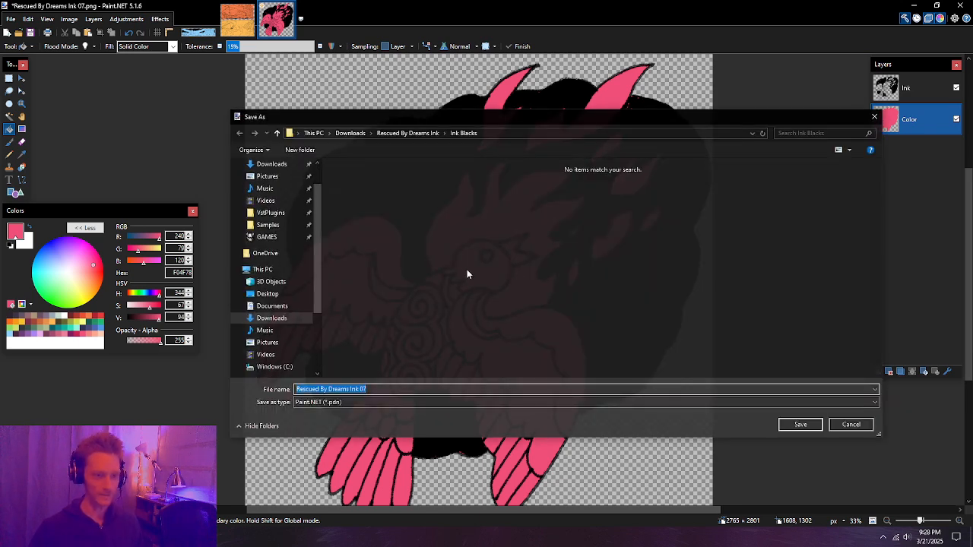
left_click(408, 133)
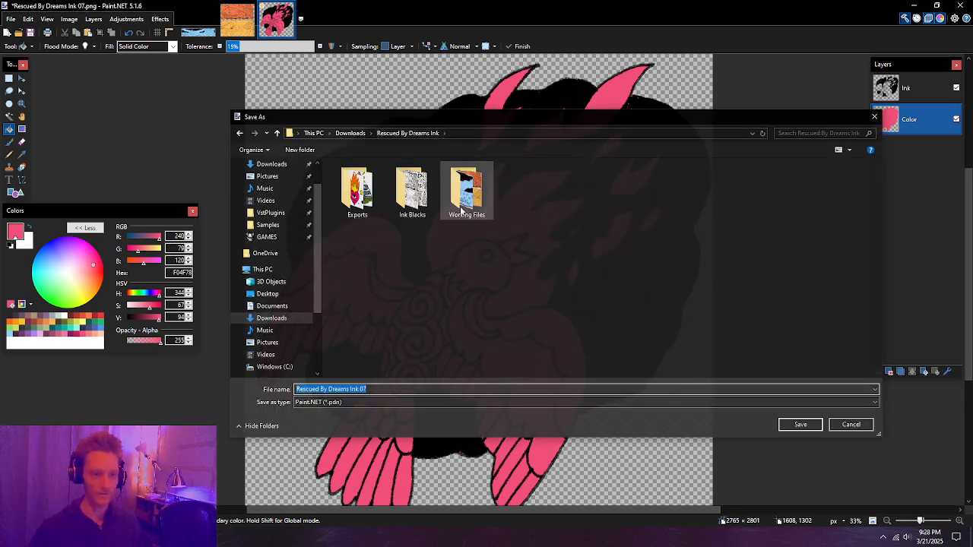
double_click(469, 199)
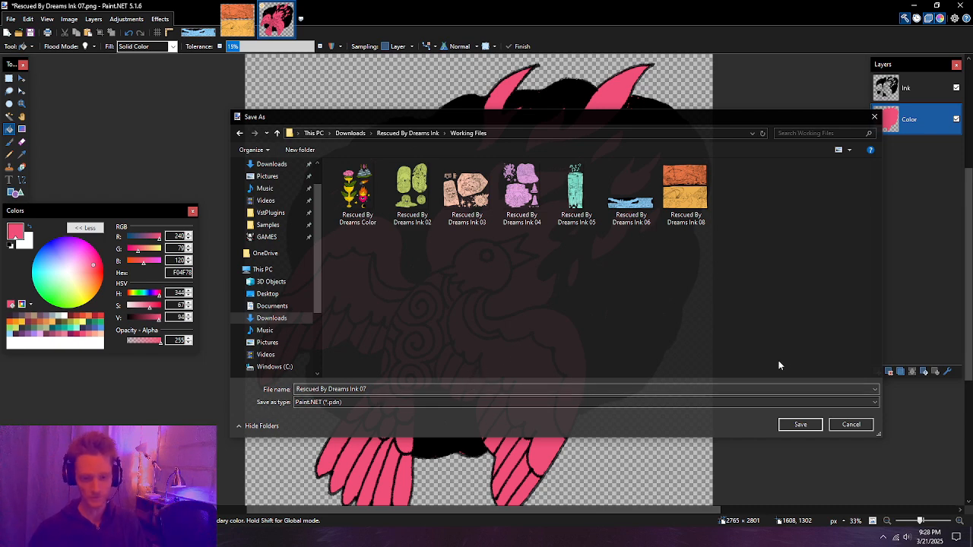
left_click(800, 424)
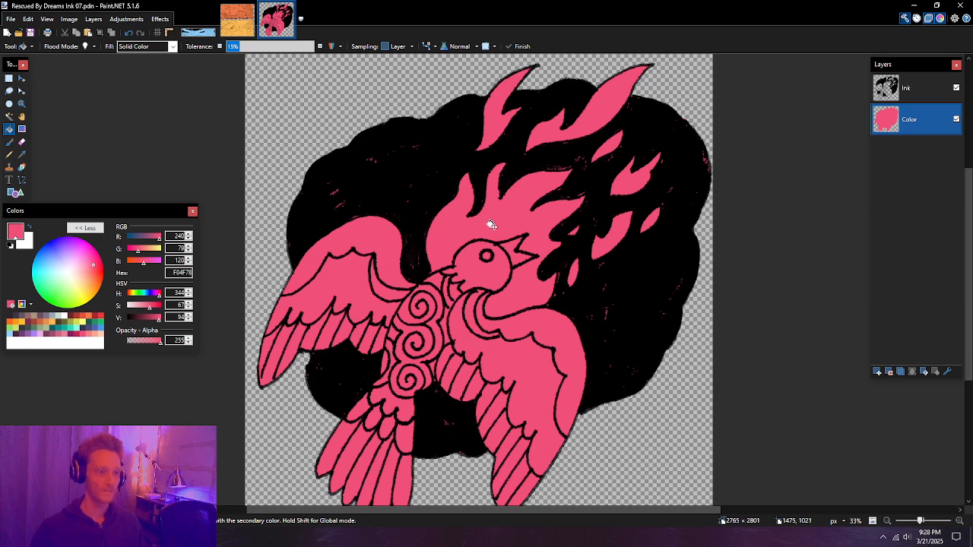
Step: Close the three open images, Rescued By Dreams Ink 07, Ink 08 and Ink 06
key("ctrl+w")
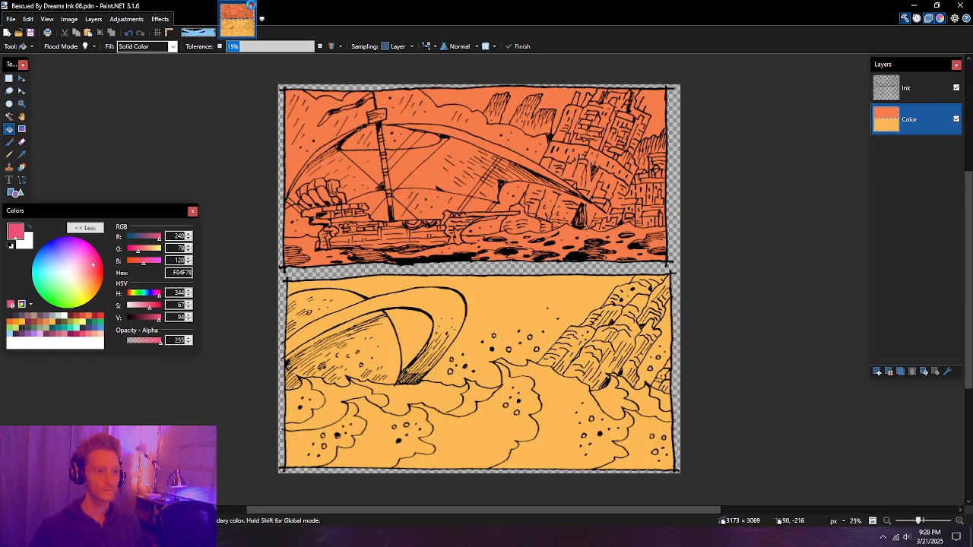
left_click(251, 5)
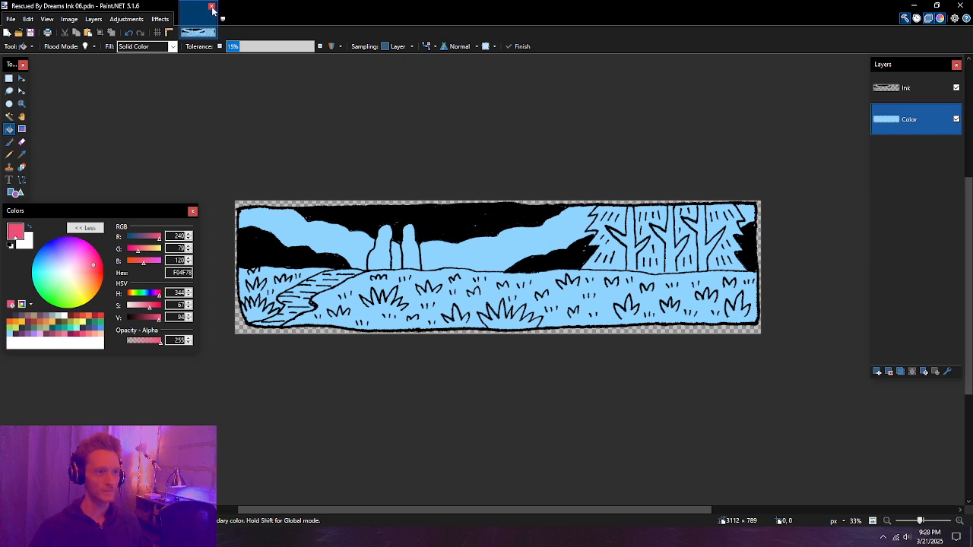
left_click(212, 6)
Step: Switch to File Explorer and go to the Working Files folder inside Rescued By Dreams Ink
key("alt+Tab")
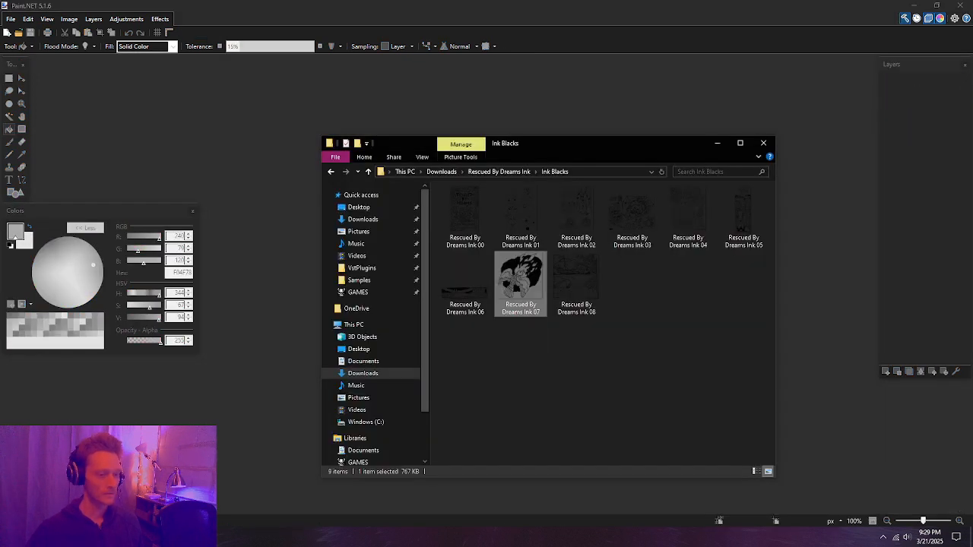
left_click(493, 171)
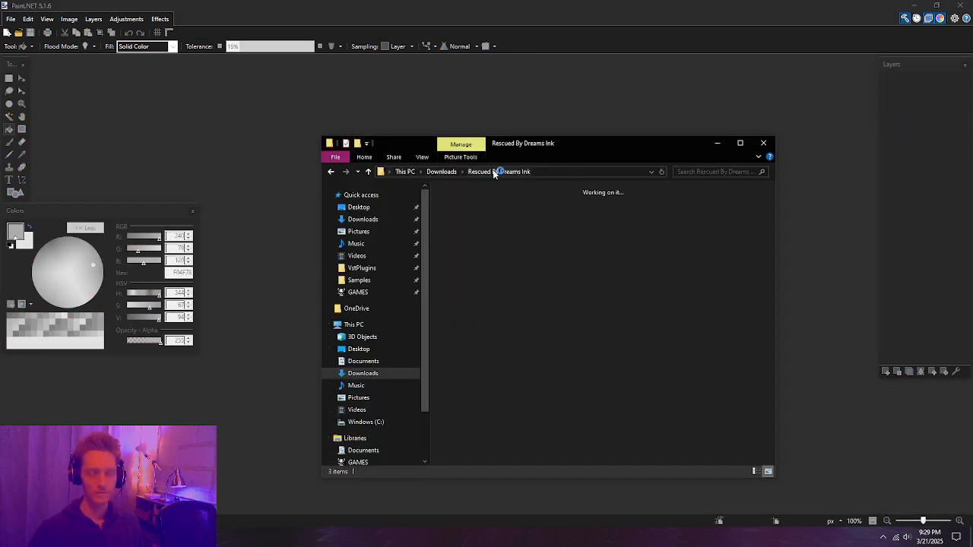
left_click(590, 221)
double_click(590, 220)
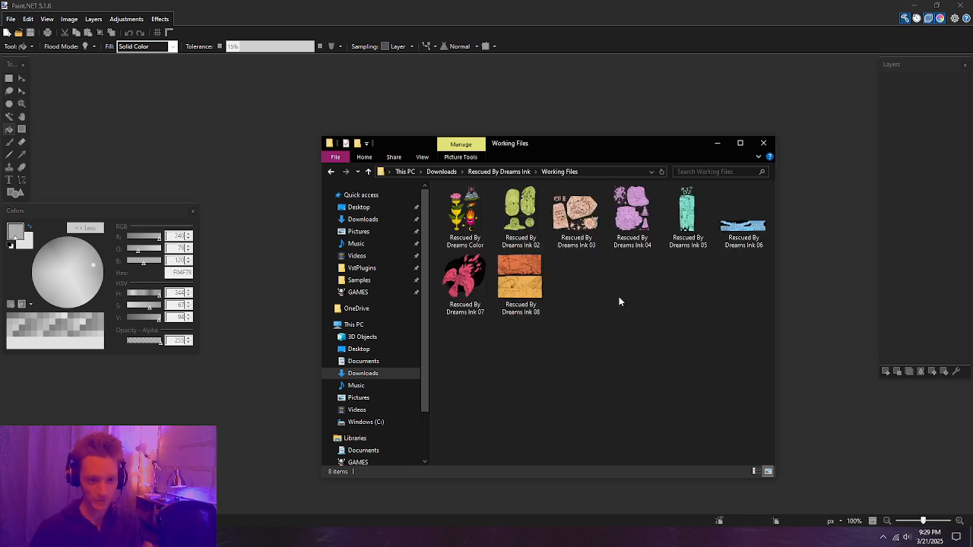
Step: View the Rescued By Dreams Color file, close it and return to the Working Files folder
double_click(465, 217)
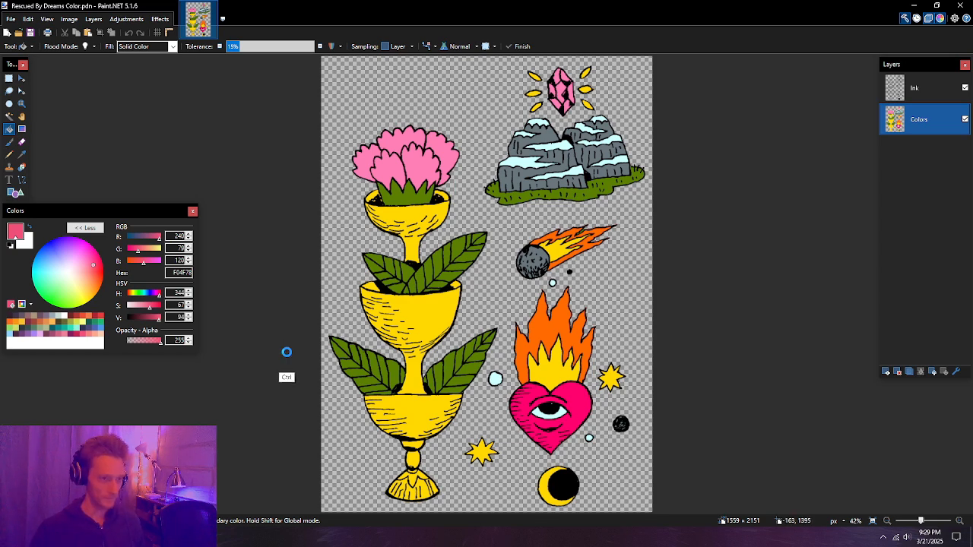
key("ctrl+w")
key("alt+Tab")
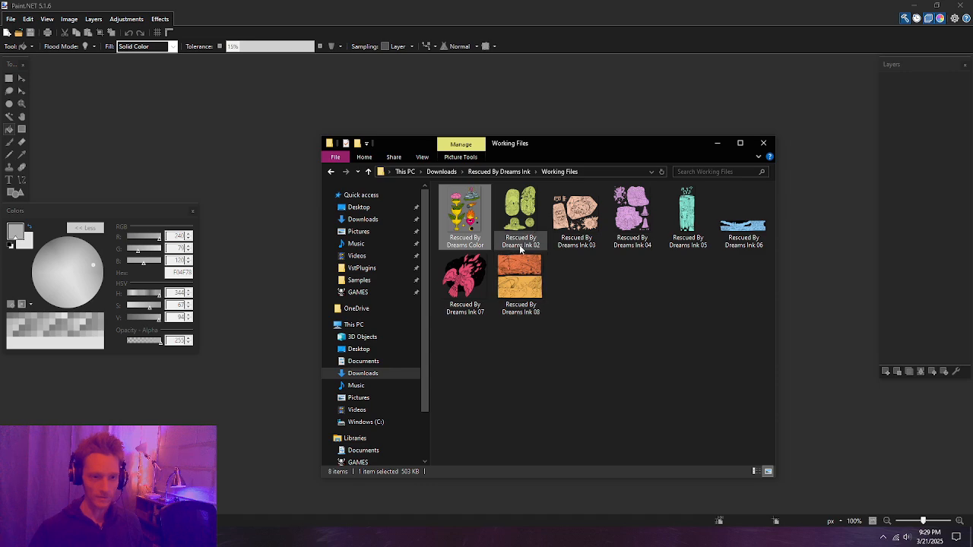
Step: Open Rescued By Dreams Ink 02 in Paint.NET and inspect the ink lines around the plants up close
left_click_drag(524, 220, 210, 168)
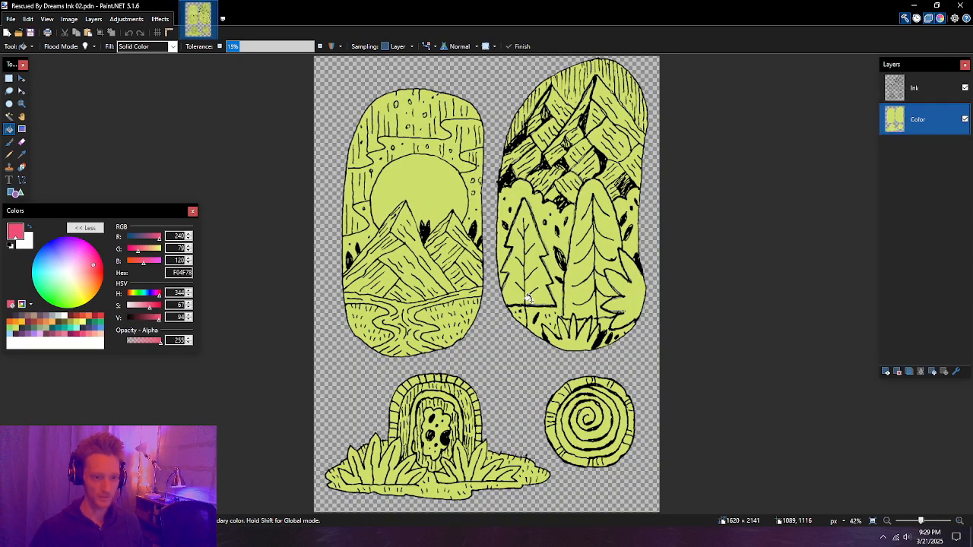
left_click(925, 89)
left_click(925, 126)
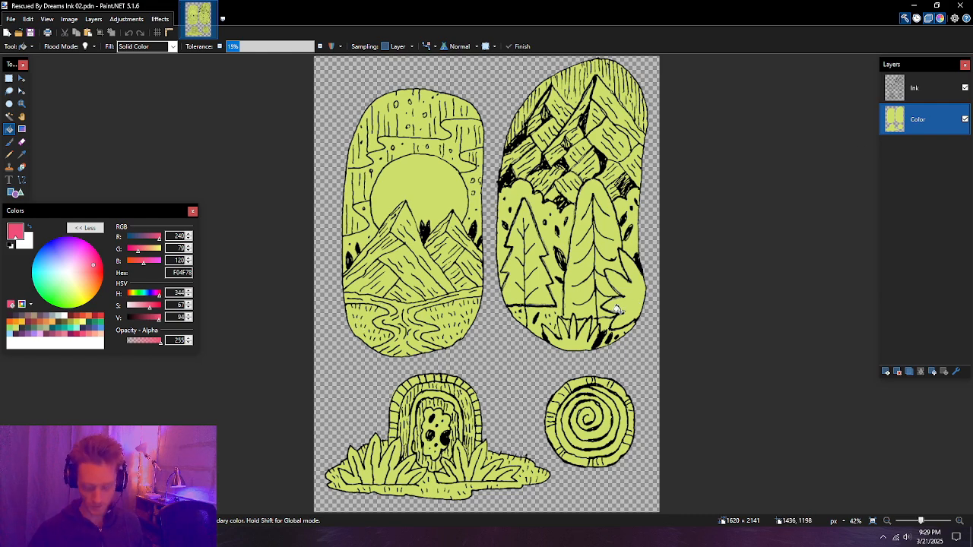
scroll(617, 309, "up", 4)
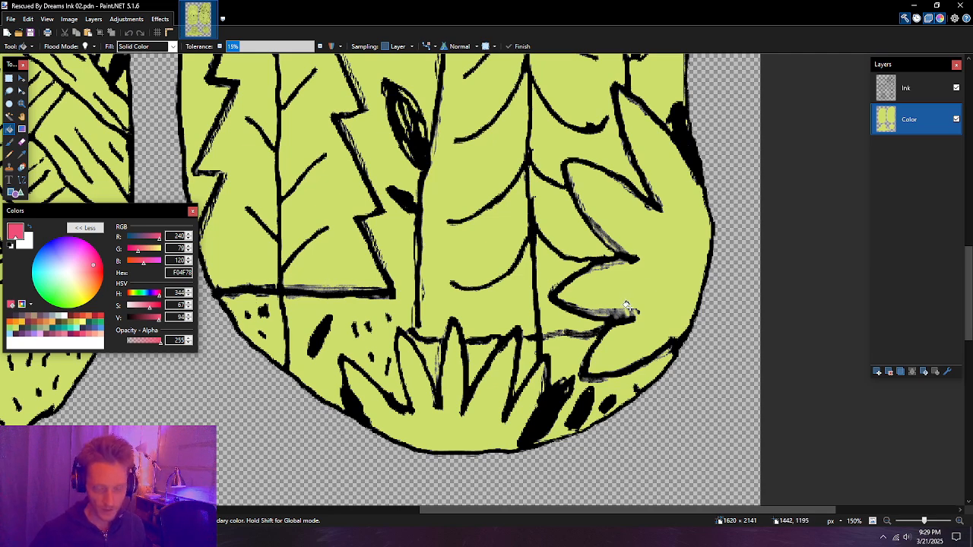
Step: Compare the Normal and Multiply blend modes on the Ink layer and apply Multiply
left_click(923, 92)
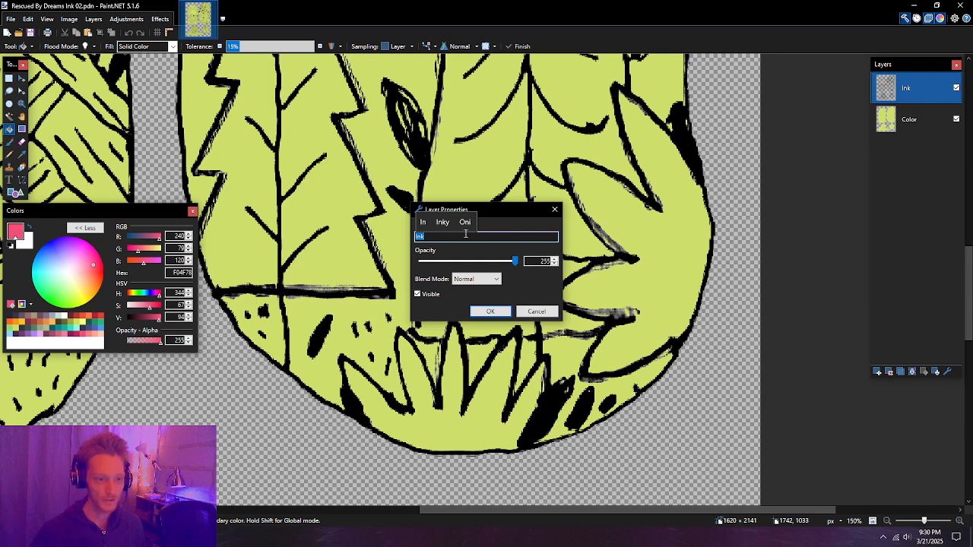
left_click(489, 279)
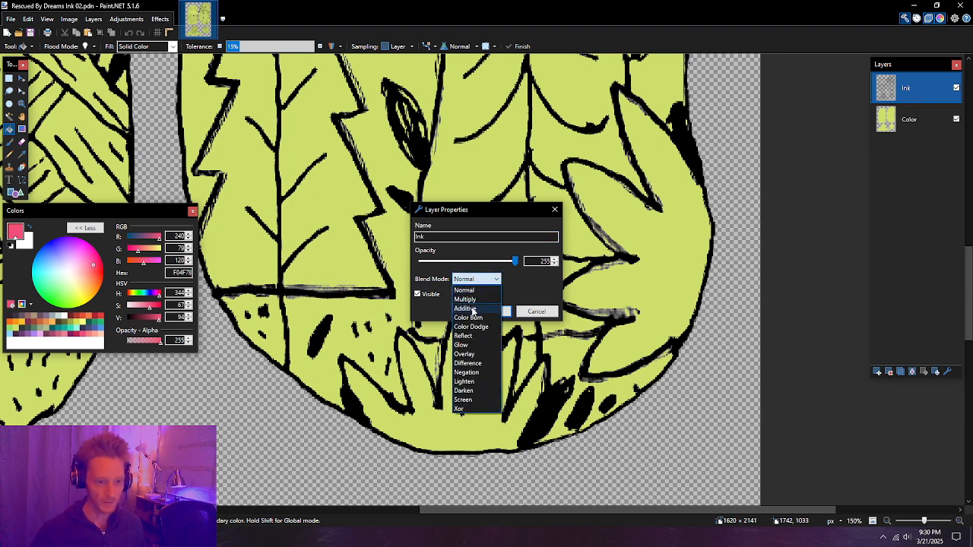
left_click(465, 300)
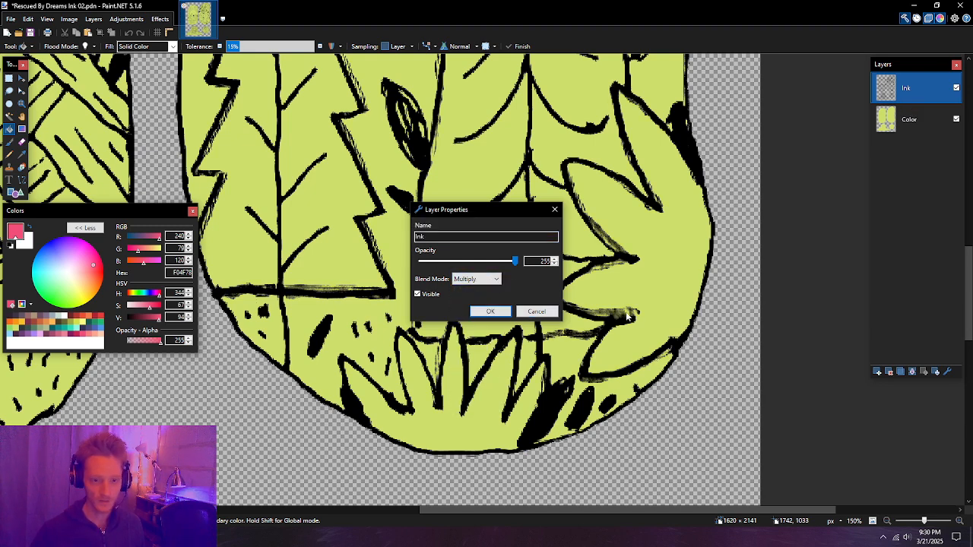
left_click(495, 279)
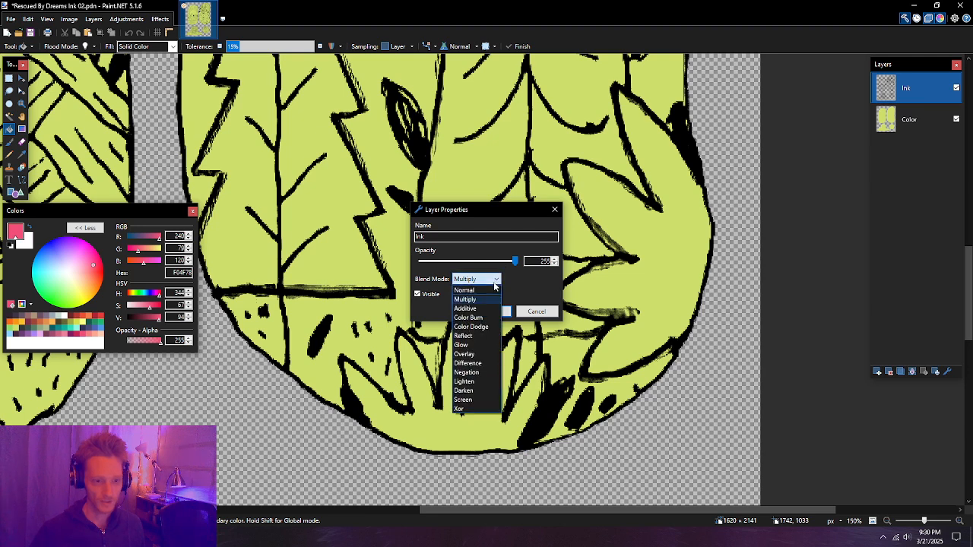
left_click(482, 290)
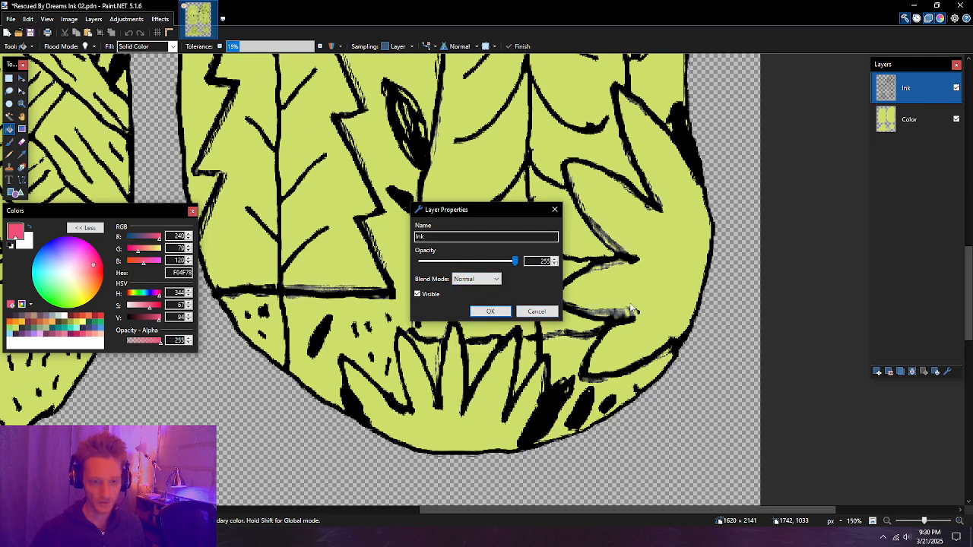
left_click(499, 278)
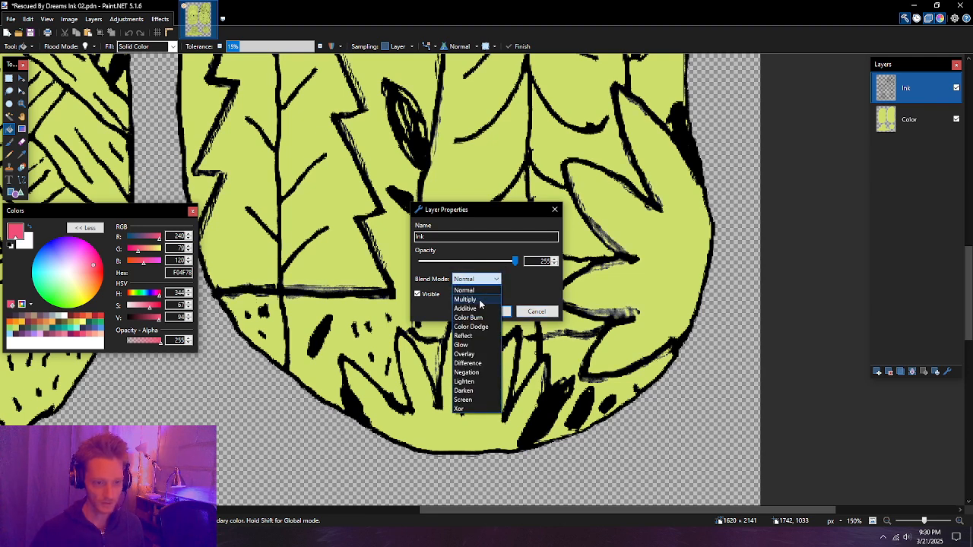
left_click(474, 298)
left_click(490, 311)
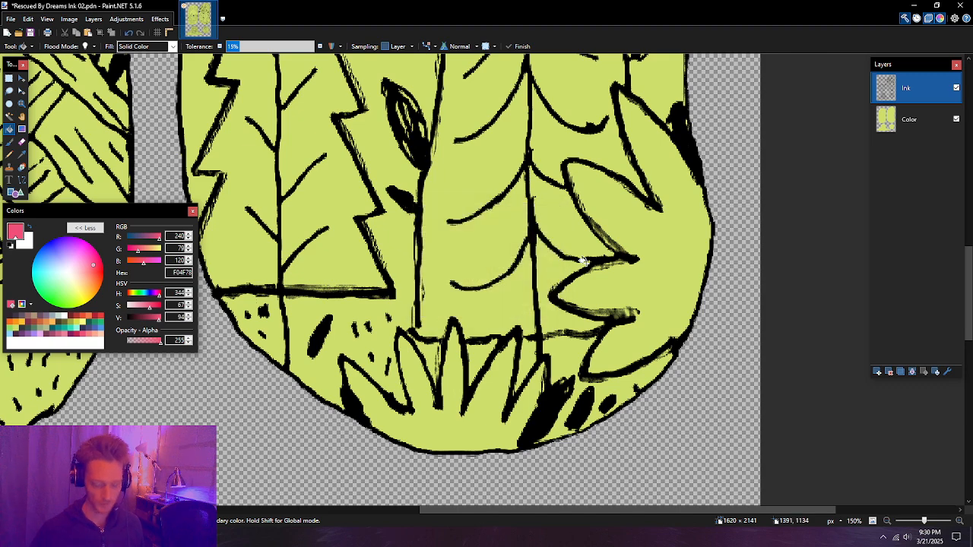
Step: Check the multiplied ink lines across the whole artwork and save the Rescued By Dreams Ink 02 file
scroll(582, 261, "down", 3)
scroll(583, 261, "down", 1)
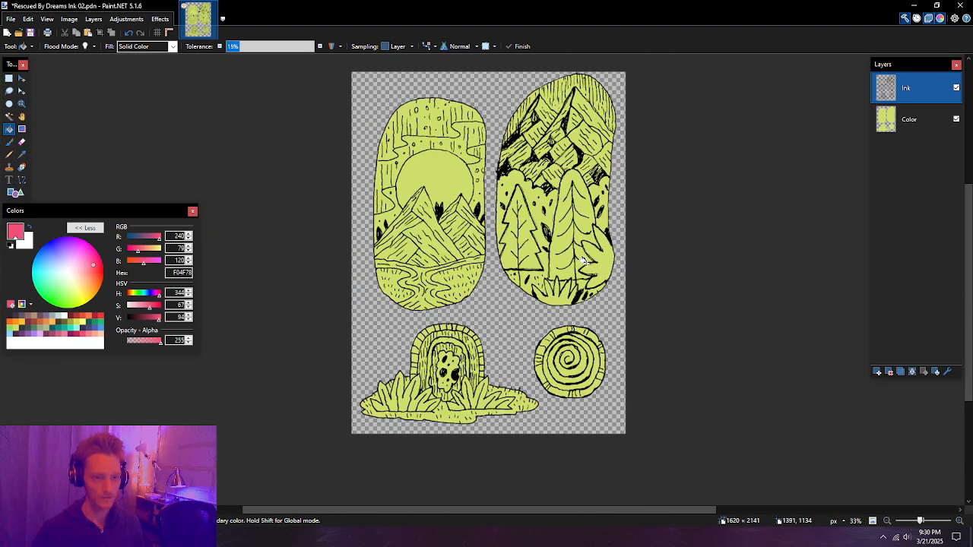
scroll(583, 260, "up", 1)
scroll(582, 261, "down", 1)
scroll(583, 260, "up", 1)
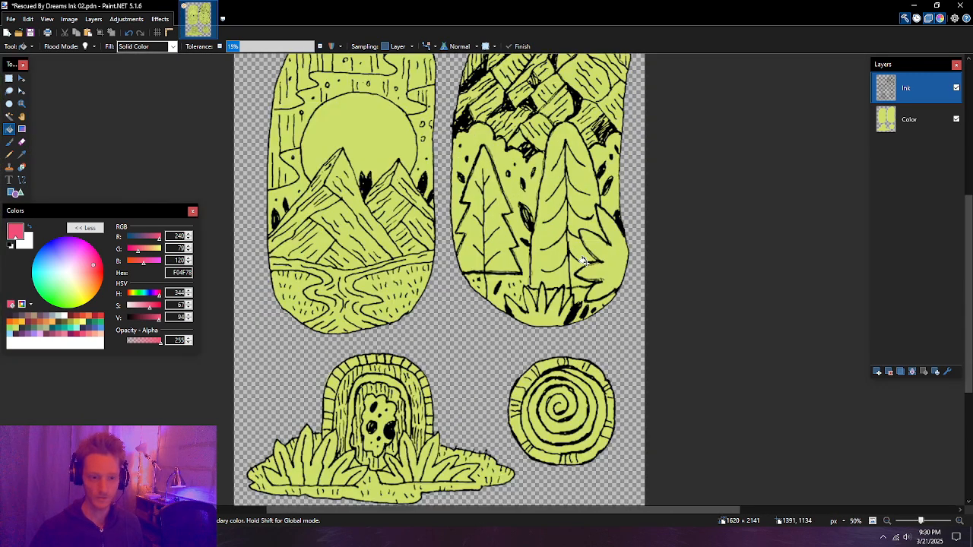
scroll(583, 261, "down", 1)
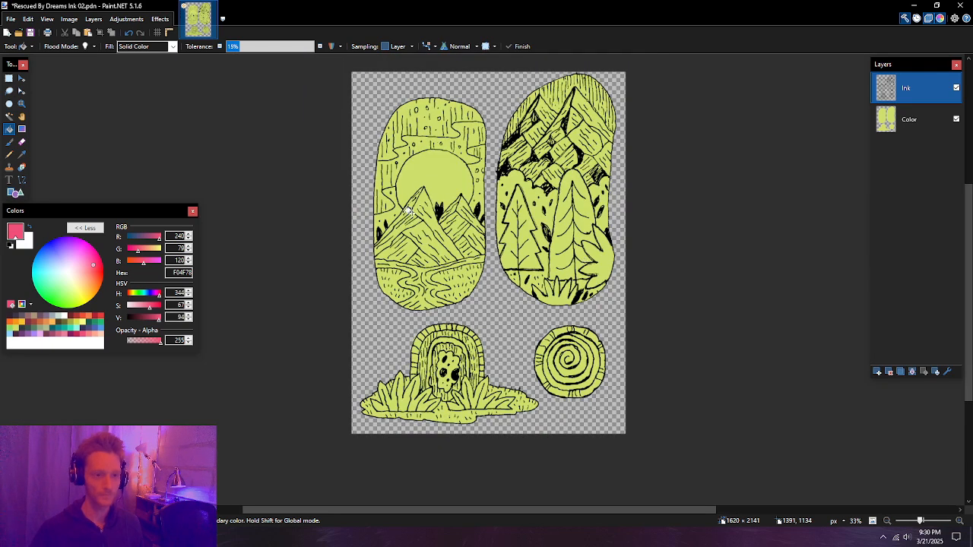
key("ctrl+s")
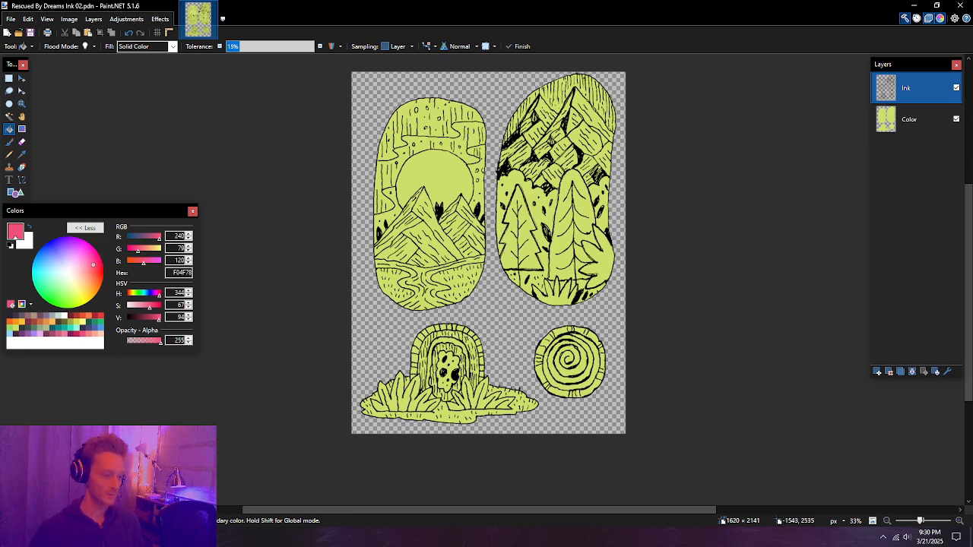
Step: Open Rescued By Dreams Ink 03 and Ink 04 from the Working Files folder as separate images
left_click(87, 537)
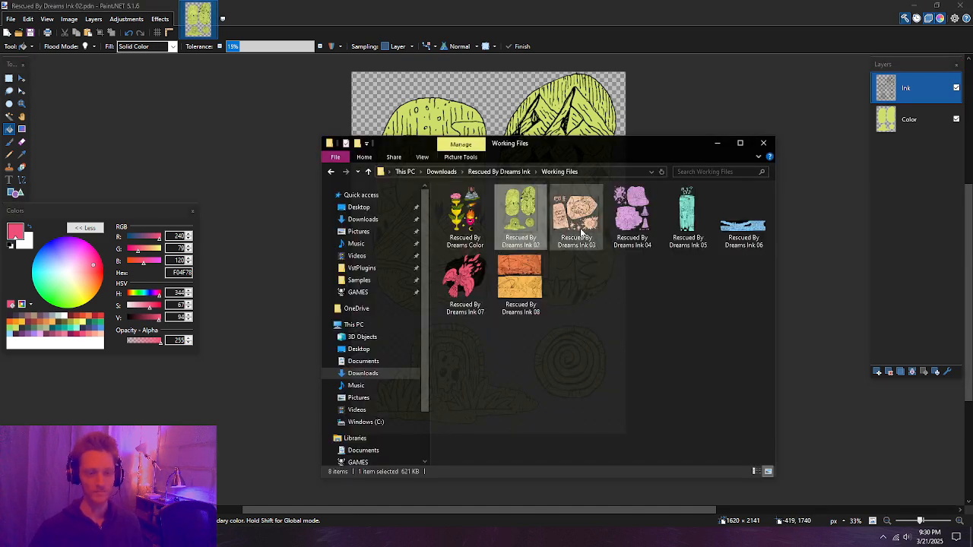
mouse_move(581, 224)
left_mouse_down()
mouse_move(320, 193)
mouse_move(223, 166)
mouse_move(296, 163)
left_mouse_up()
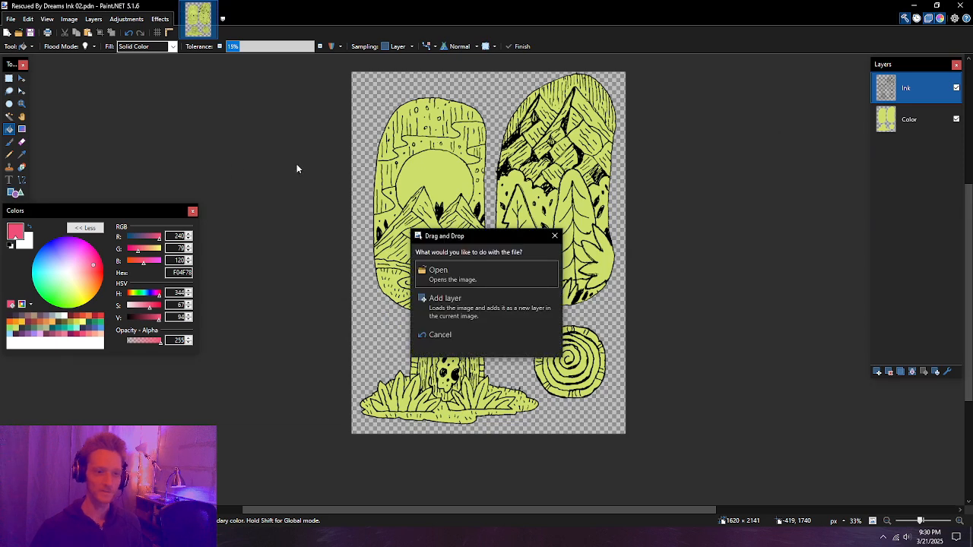
left_click(482, 277)
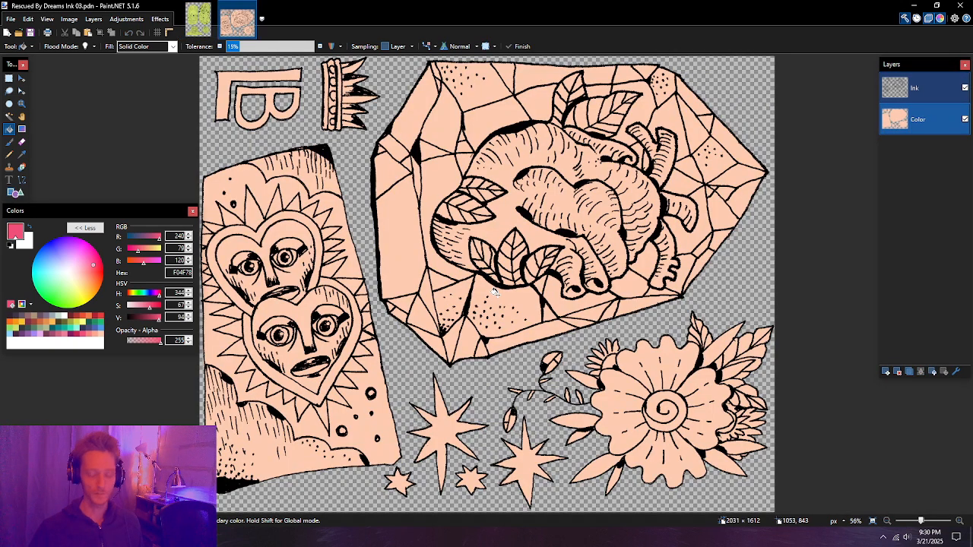
scroll(494, 291, "down", 2)
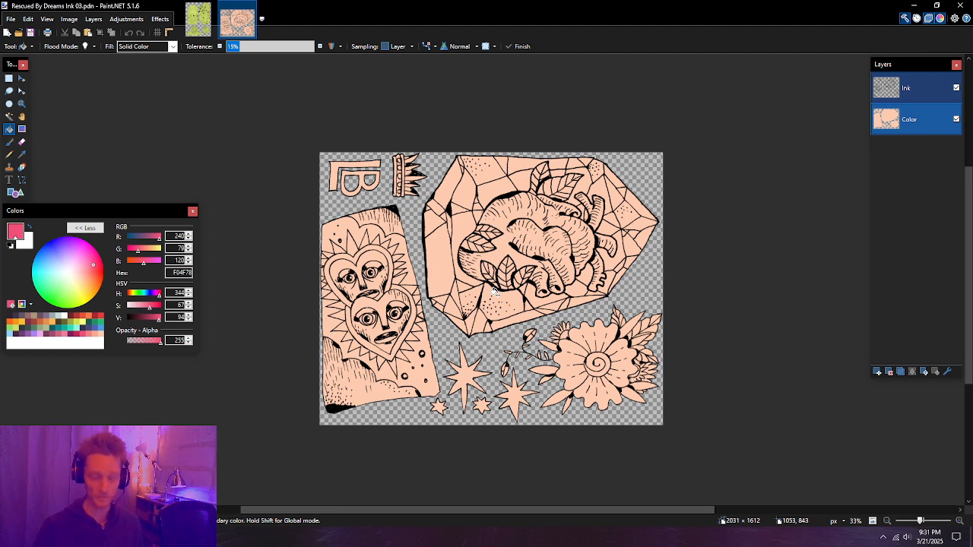
left_click_drag(634, 210, 253, 176)
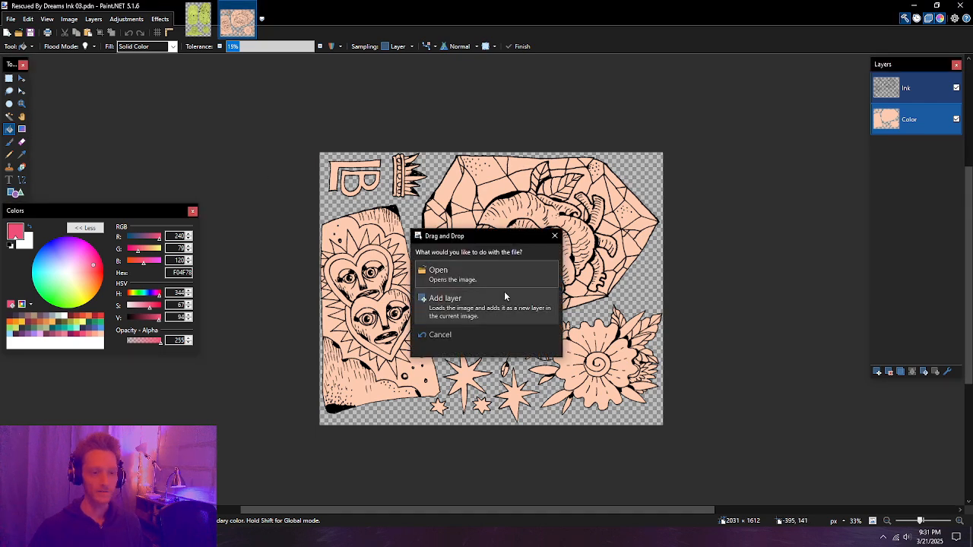
left_click(487, 269)
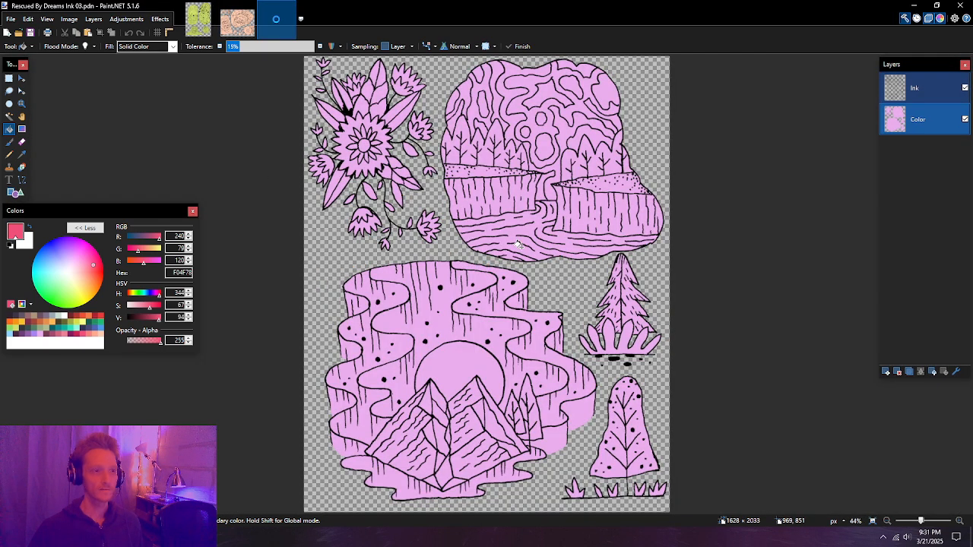
Step: Open Rescued By Dreams Ink 05 and Ink 06 from the Working Files folder as separate images
key("alt+Tab")
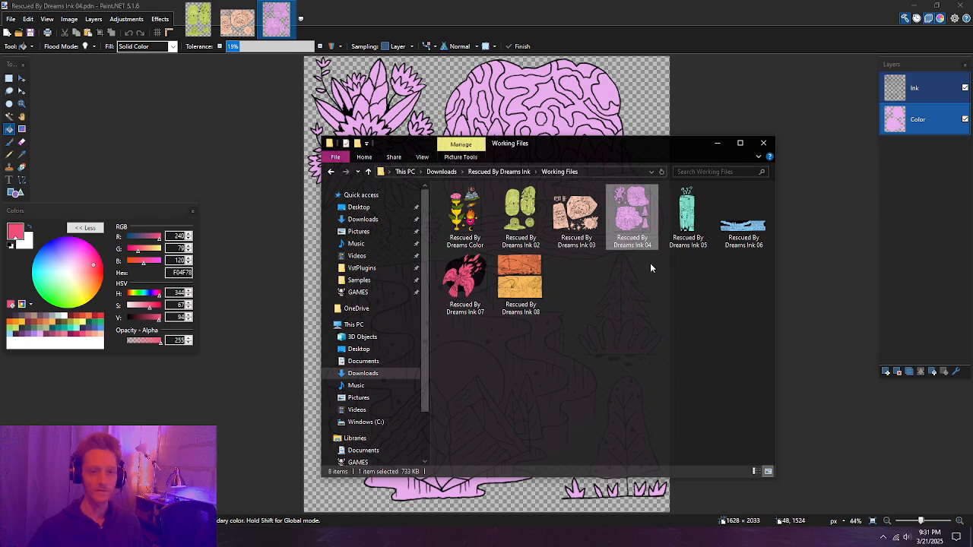
left_click_drag(688, 215, 346, 194)
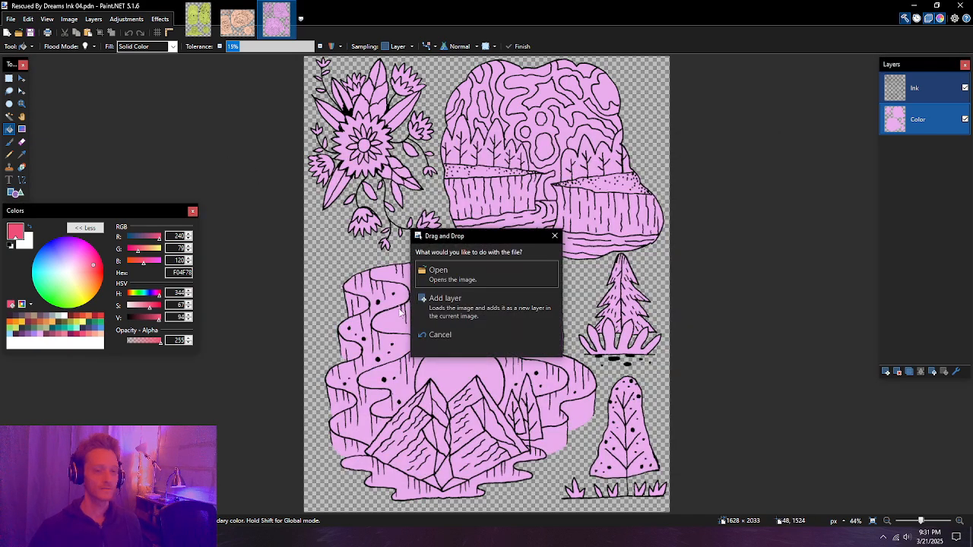
left_click(491, 276)
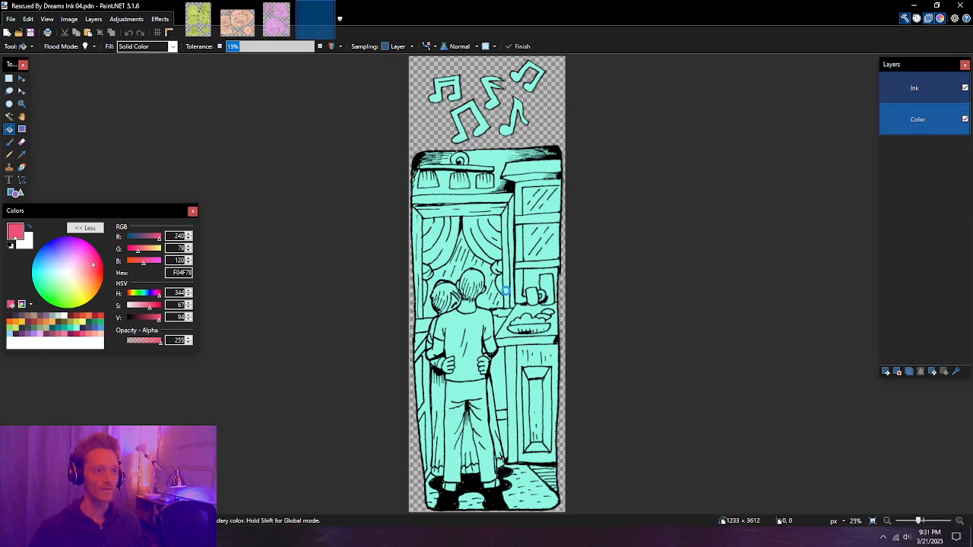
left_click(57, 537)
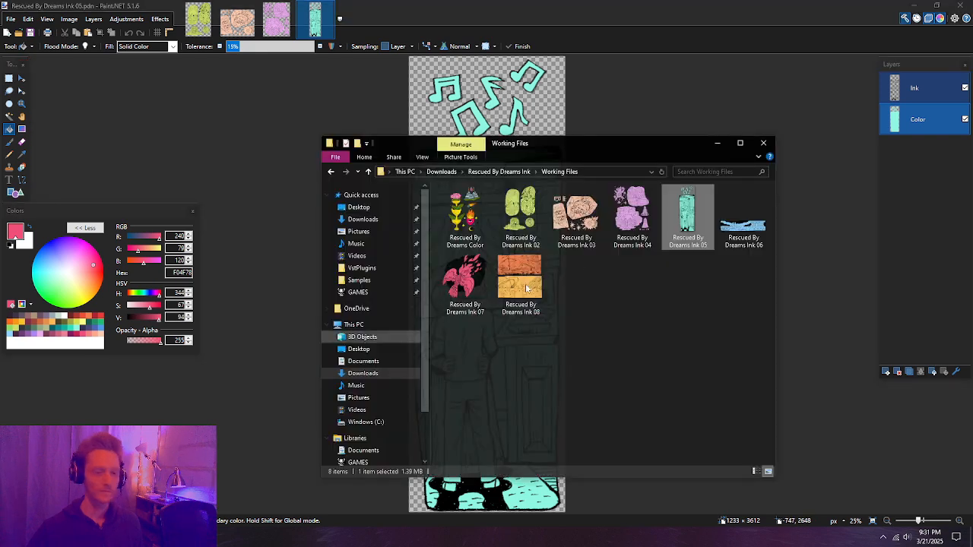
mouse_move(743, 228)
left_mouse_down()
mouse_move(705, 203)
mouse_move(274, 152)
left_mouse_up()
left_click(448, 275)
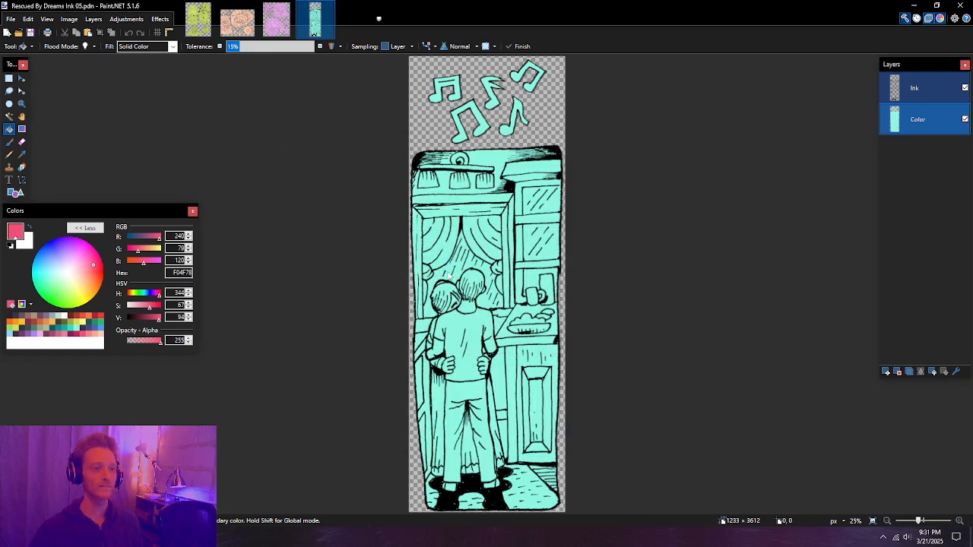
scroll(364, 293, "down", 1)
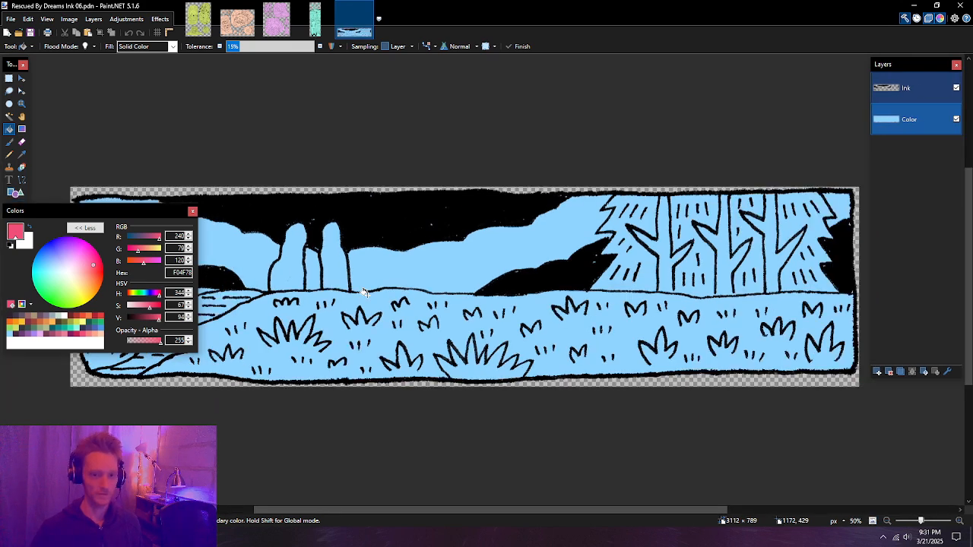
scroll(363, 293, "down", 1)
left_click_drag(442, 308, 512, 257)
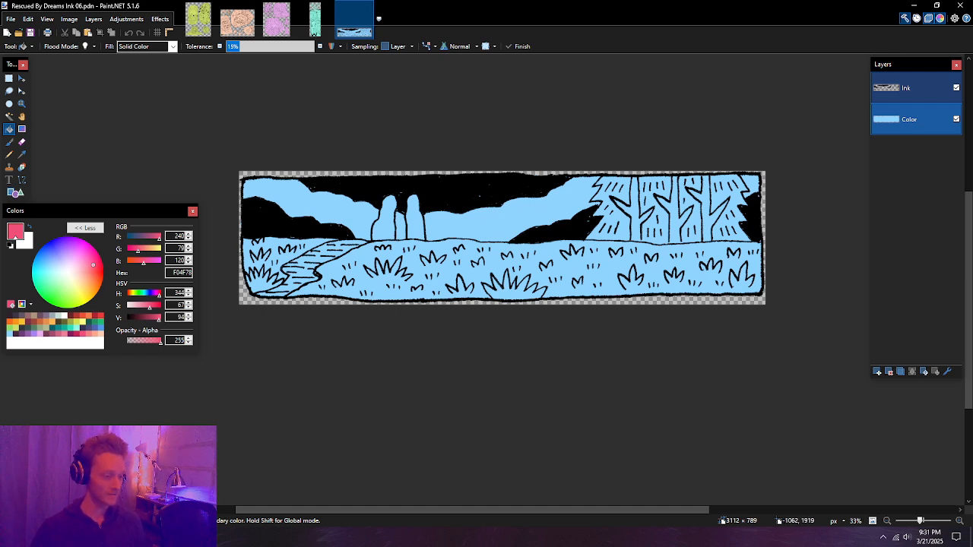
Step: Switch back to the Working Files folder in File Explorer and clear the file selection
left_click(61, 537)
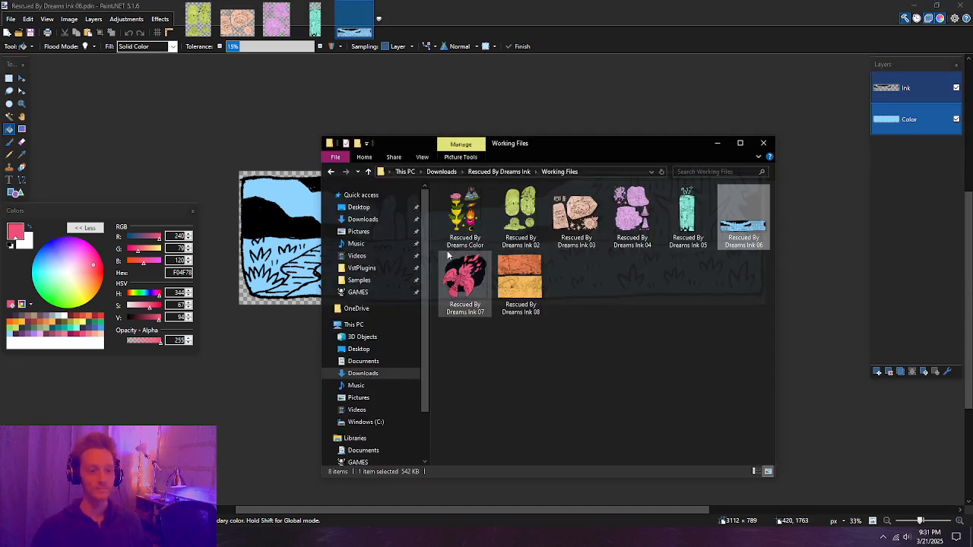
left_click(623, 304)
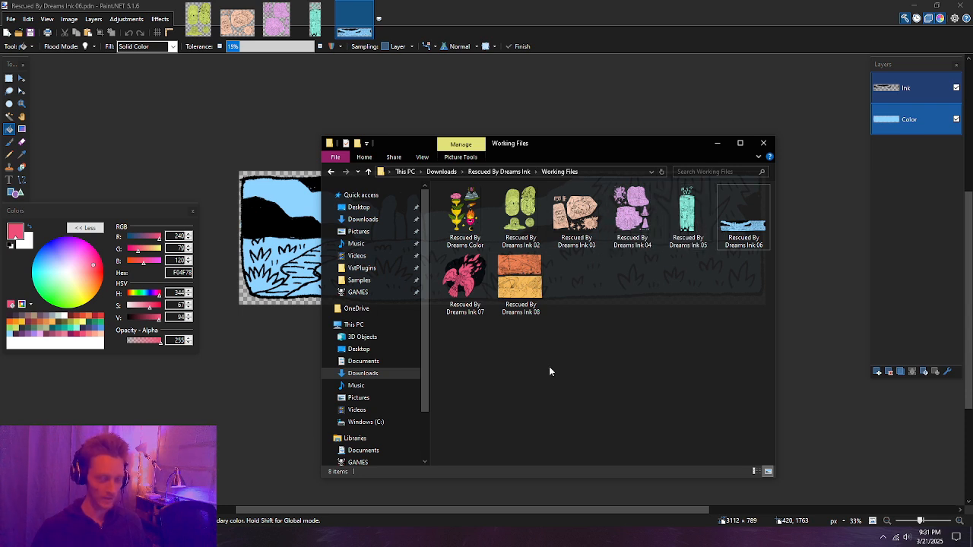